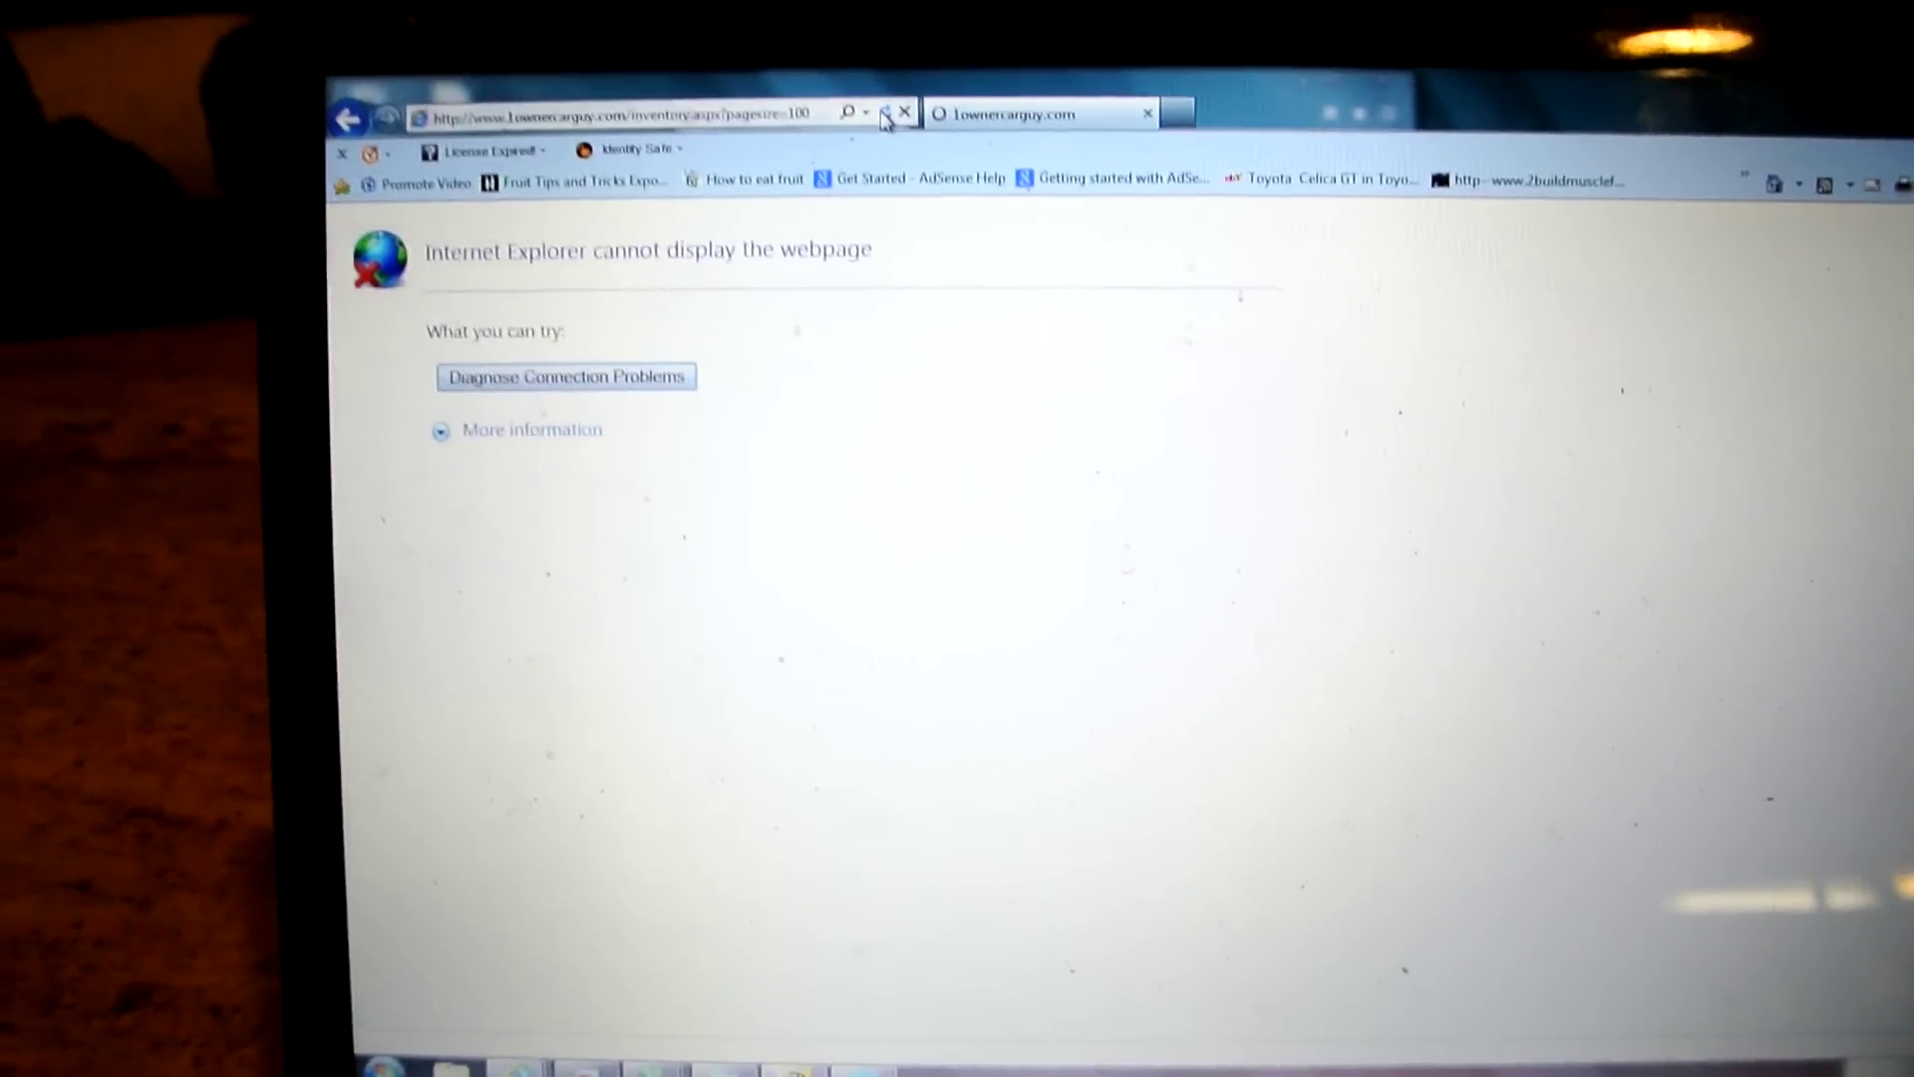
Reload the failed inventory page and view the 1990 Mercedes-Benz 560 SEL listing details
click(944, 108)
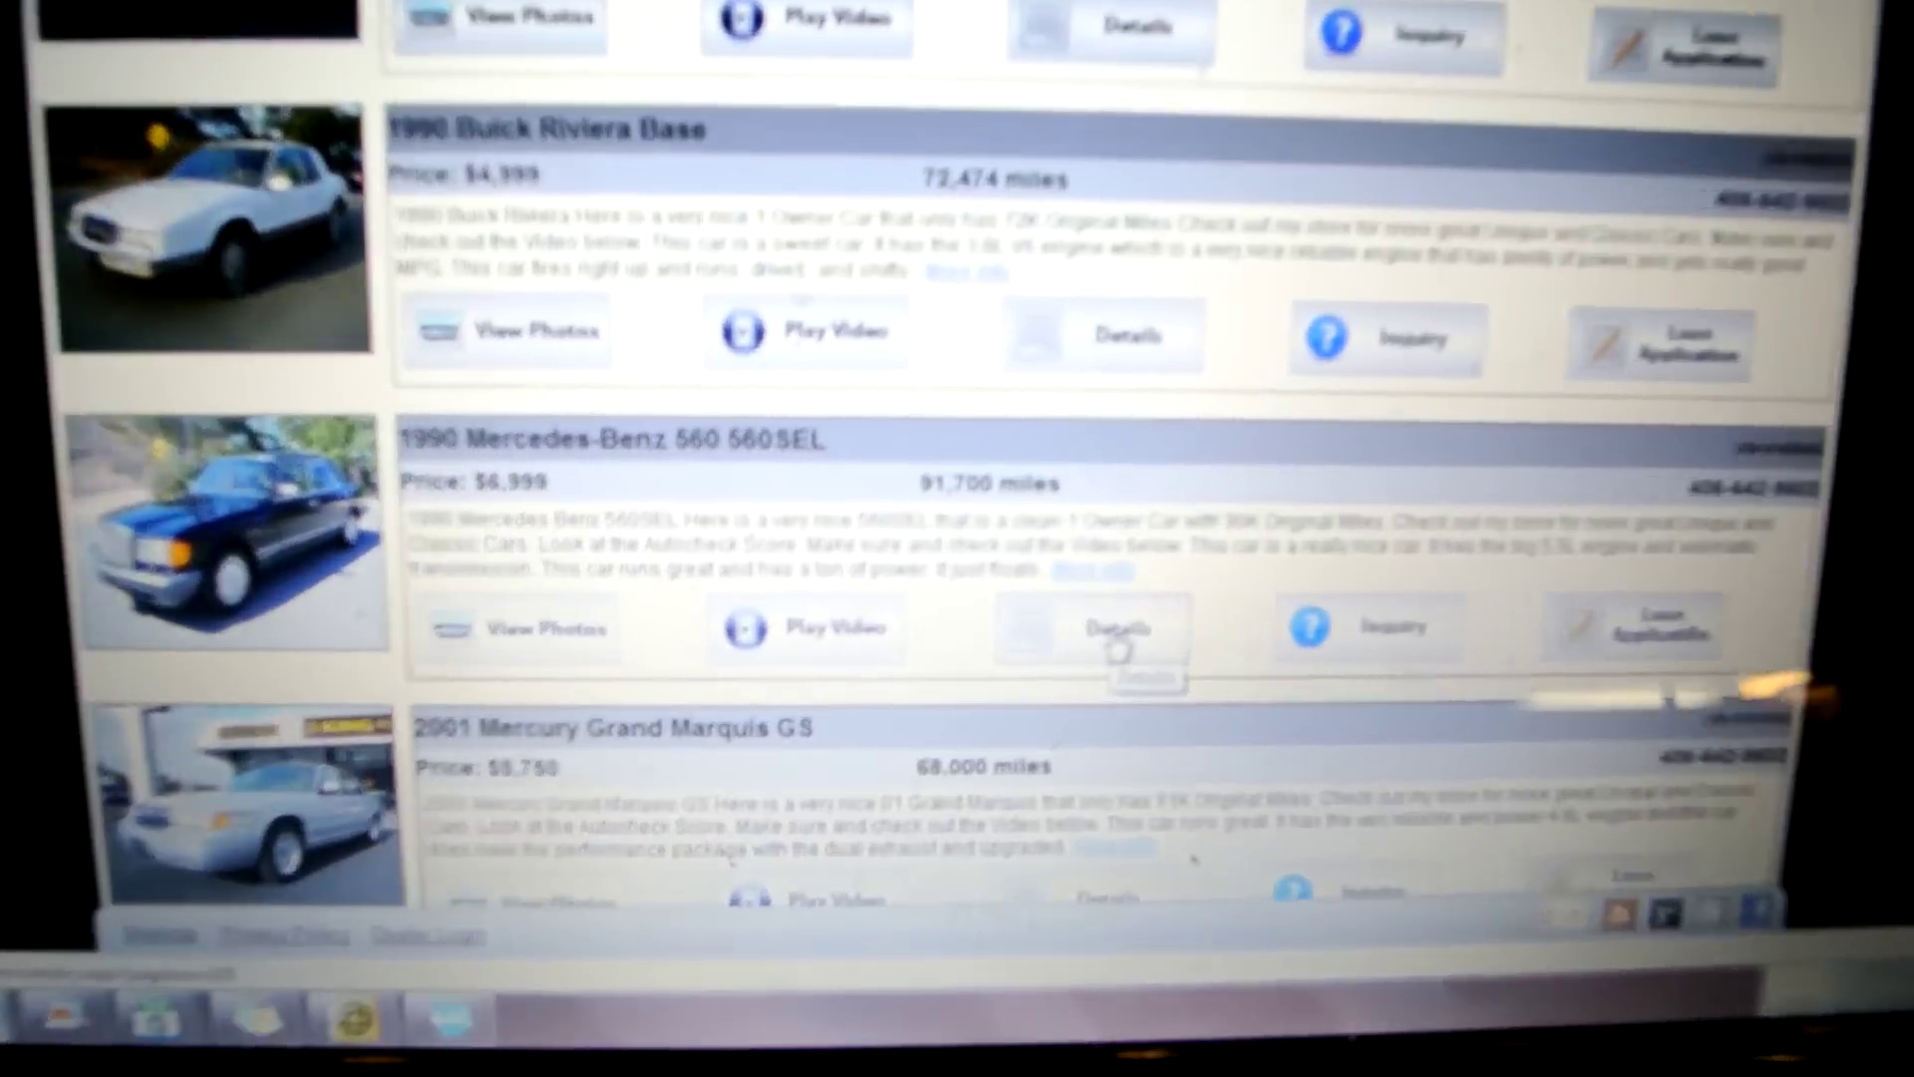
click(1115, 636)
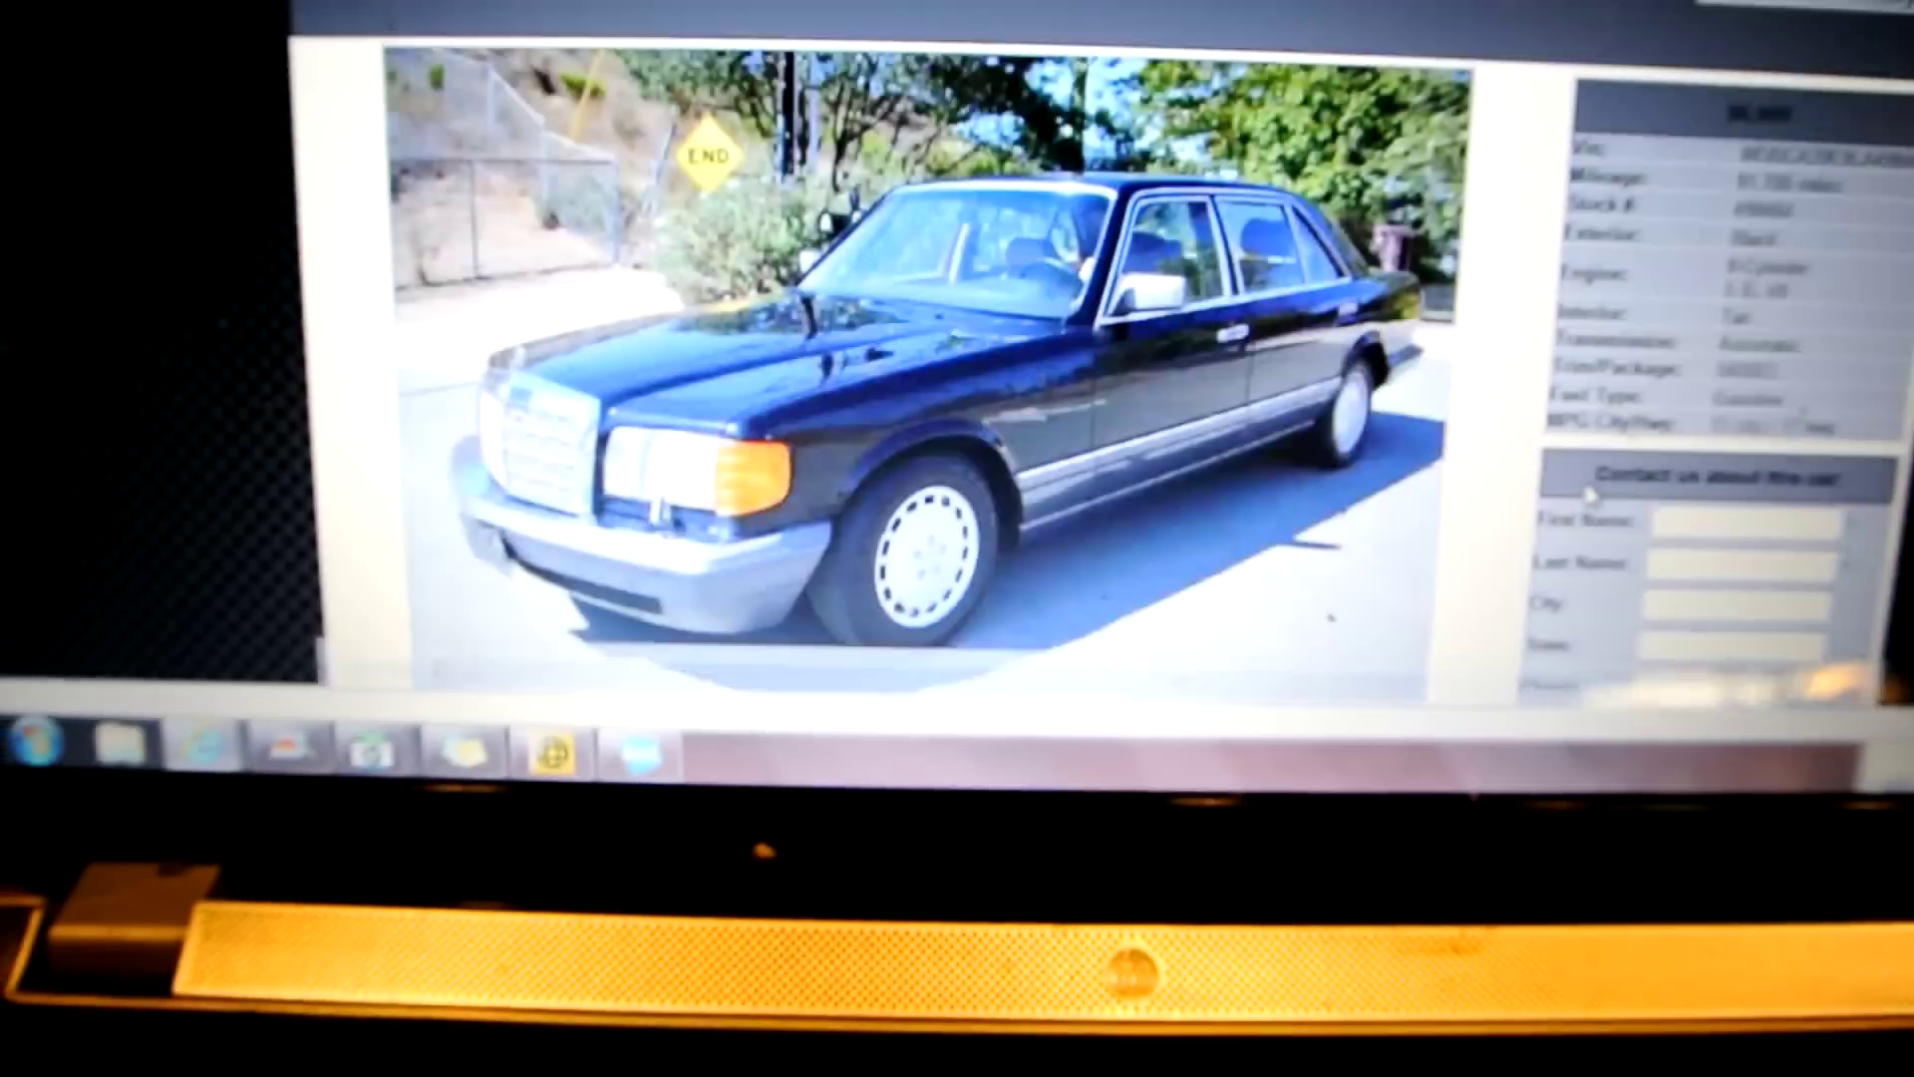
scroll(957, 539, down, 8)
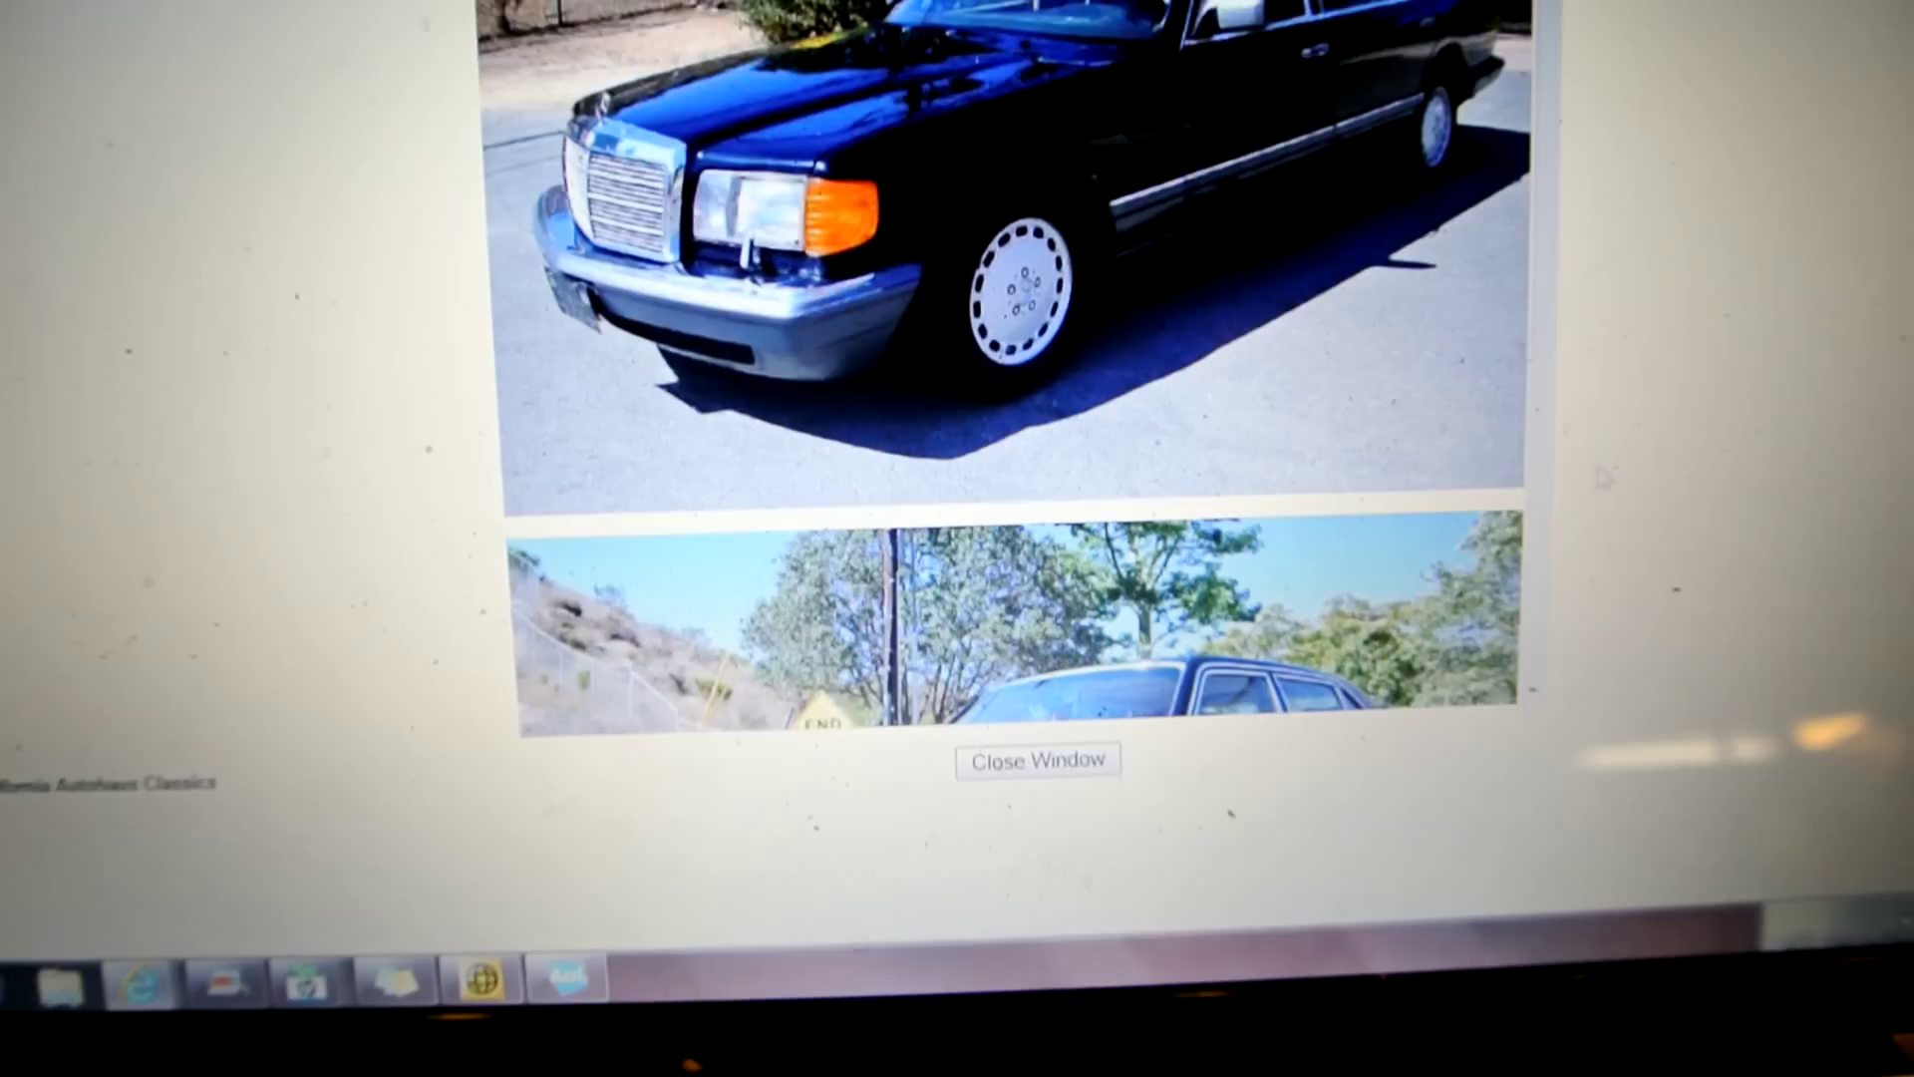
scroll(1523, 644, down, 3)
scroll(1556, 556, down, 4)
scroll(1555, 557, down, 4)
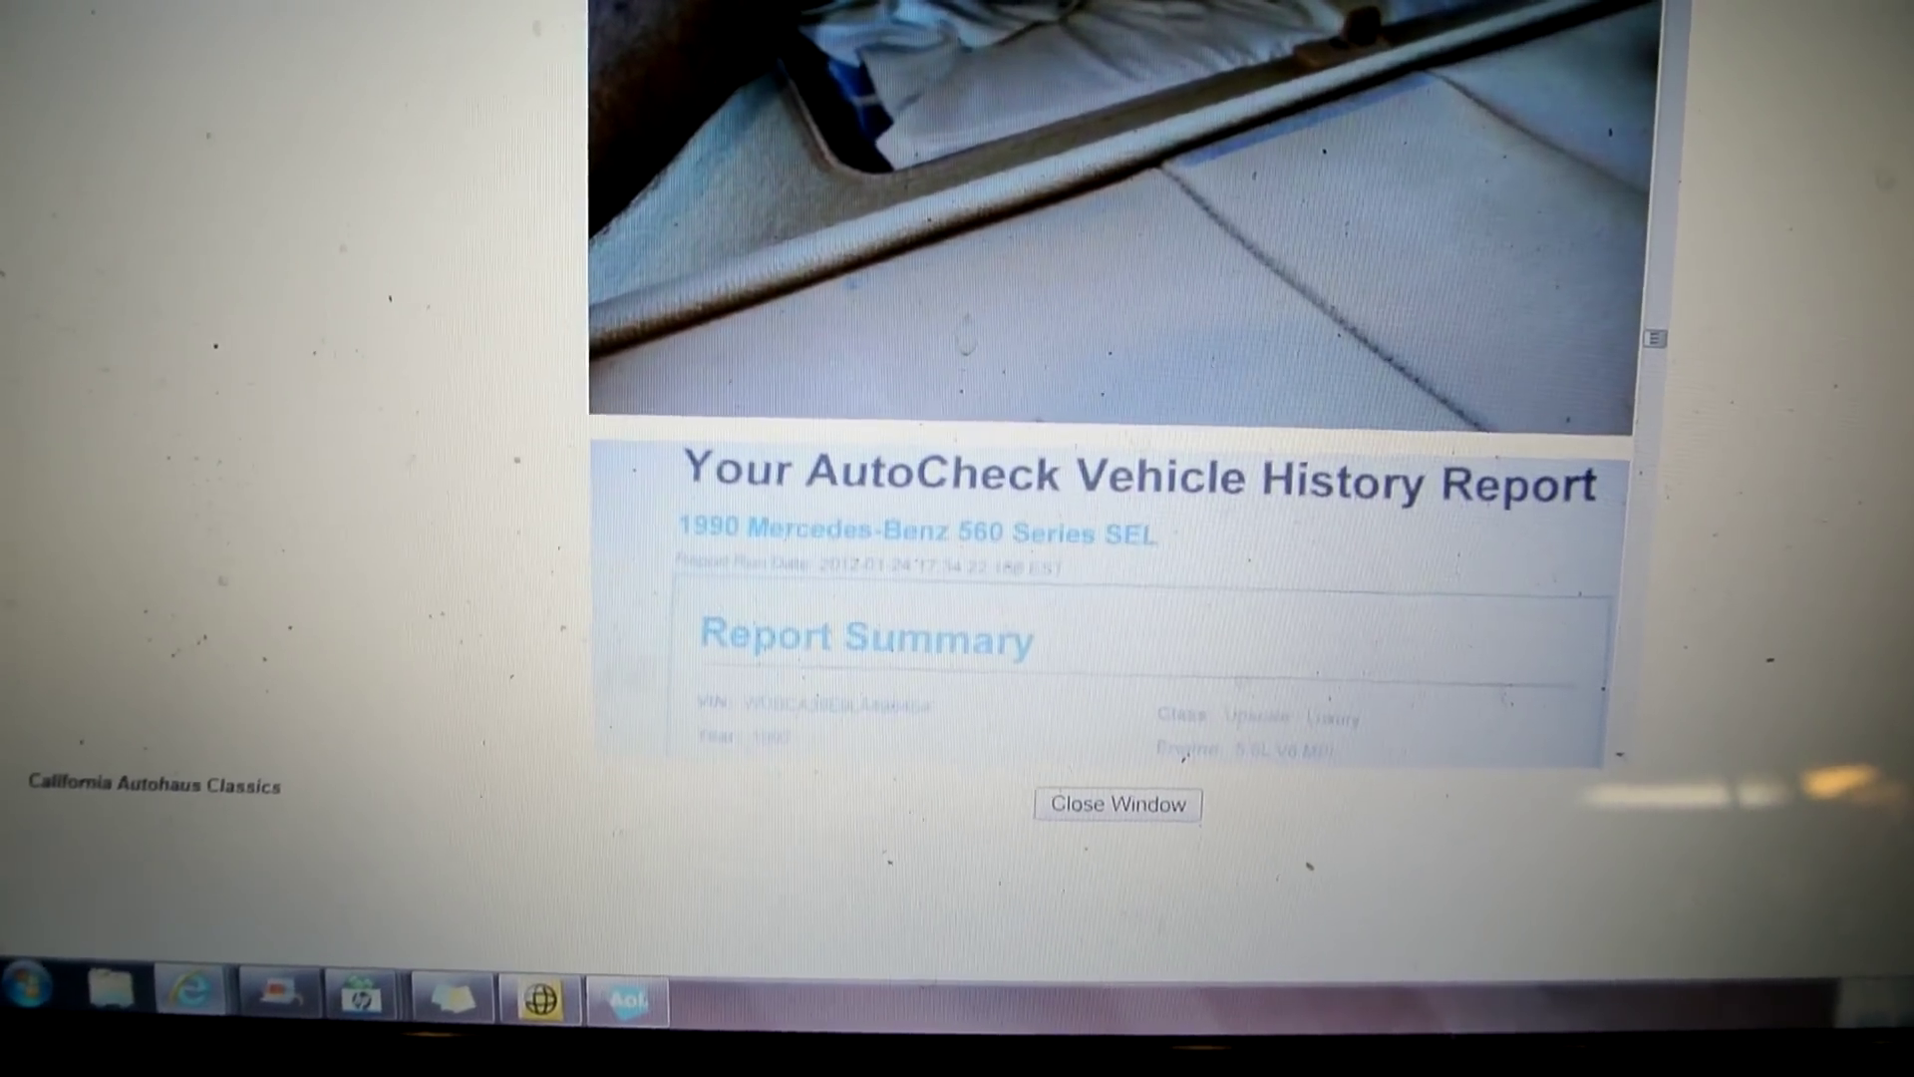
scroll(1556, 508, up, 4)
scroll(1647, 449, up, 4)
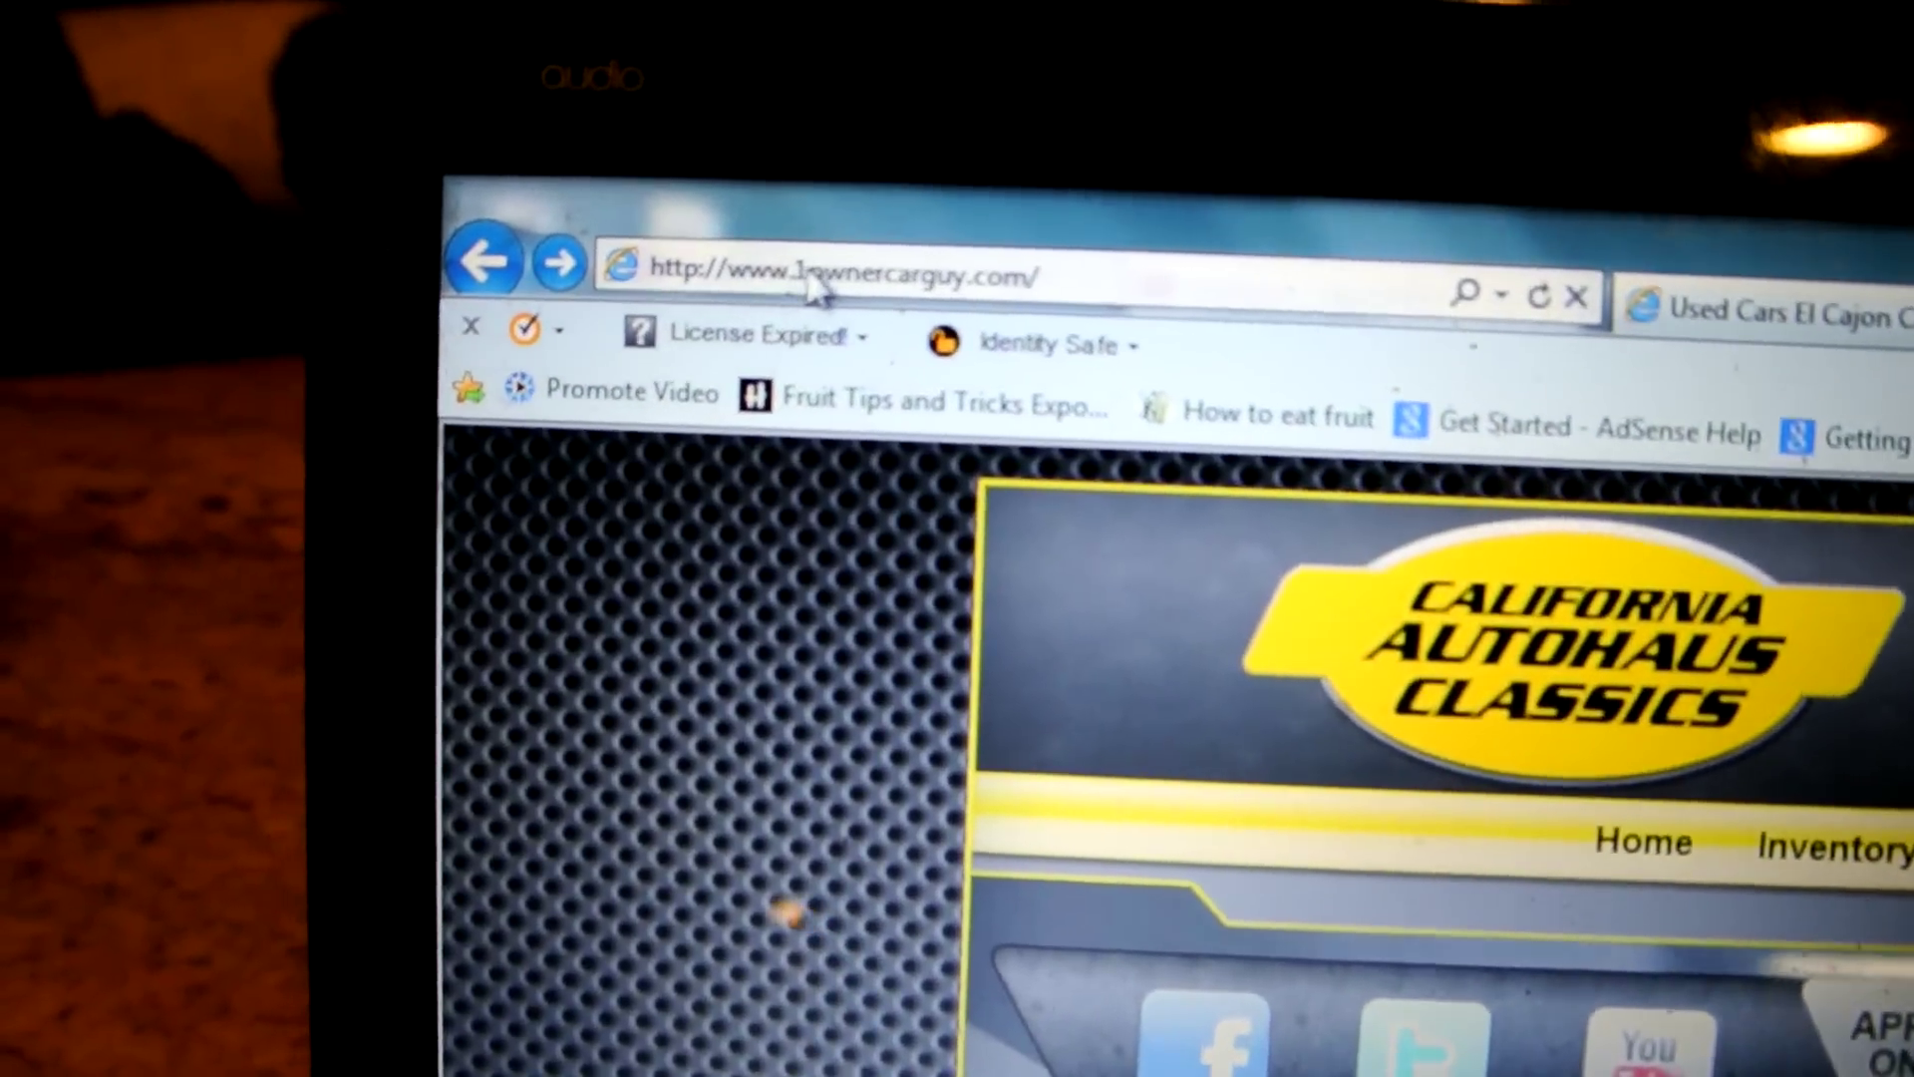
Replace the current web address with the oneownercarguy.com Montana Muscle and Classics address
click(692, 258)
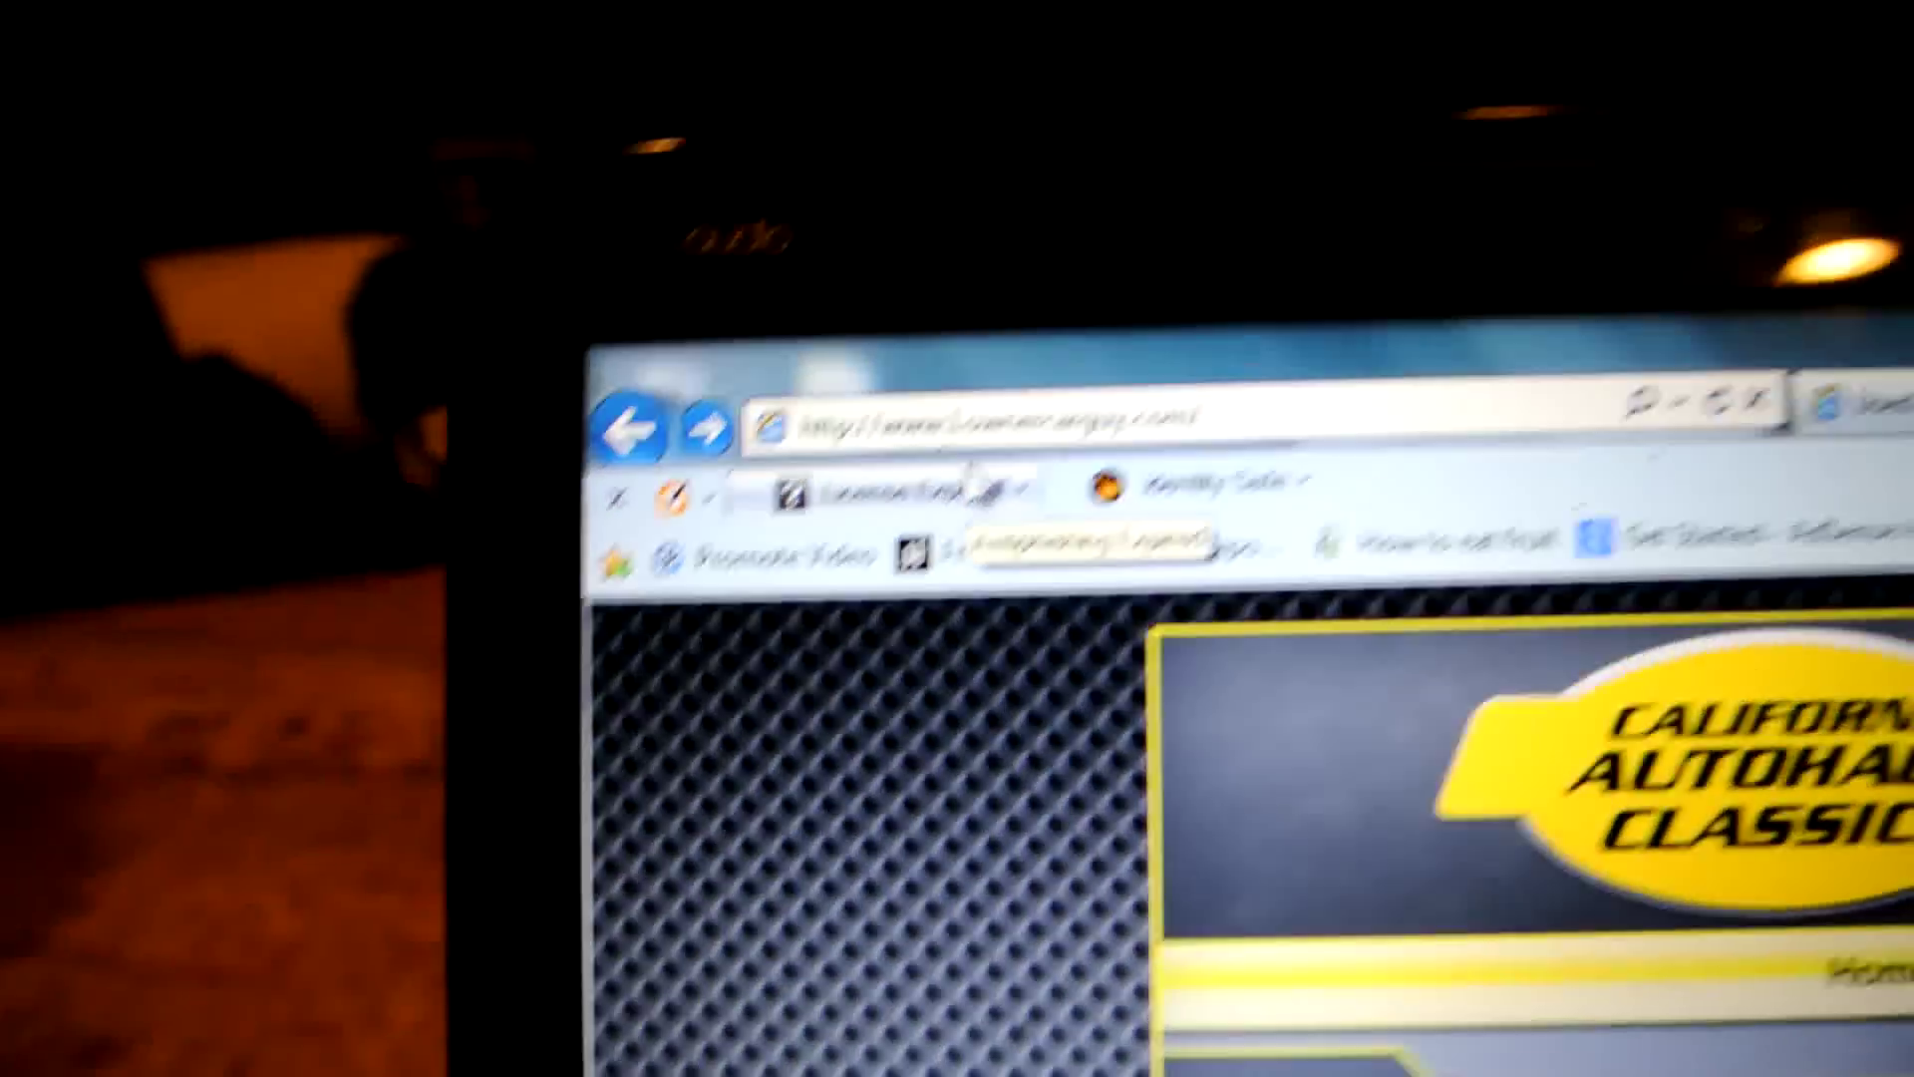
click(808, 162)
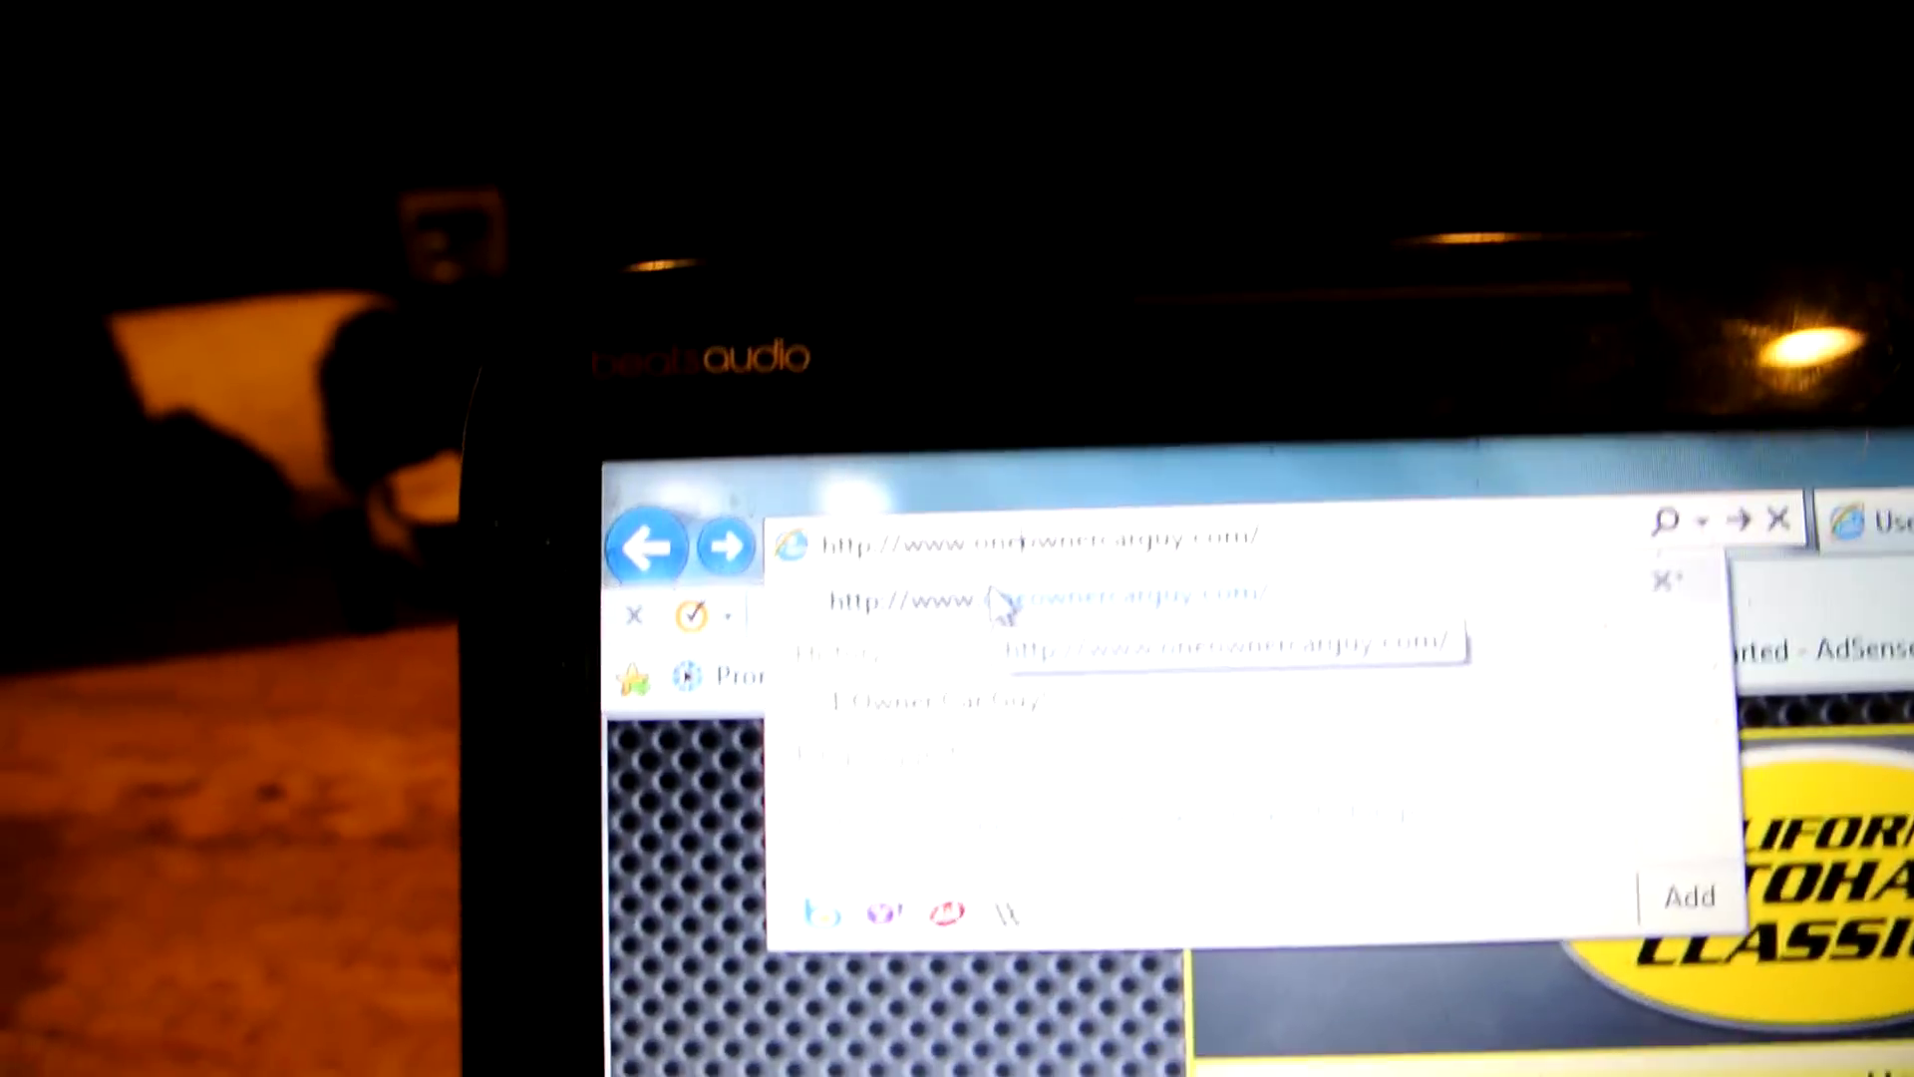
key(Escape)
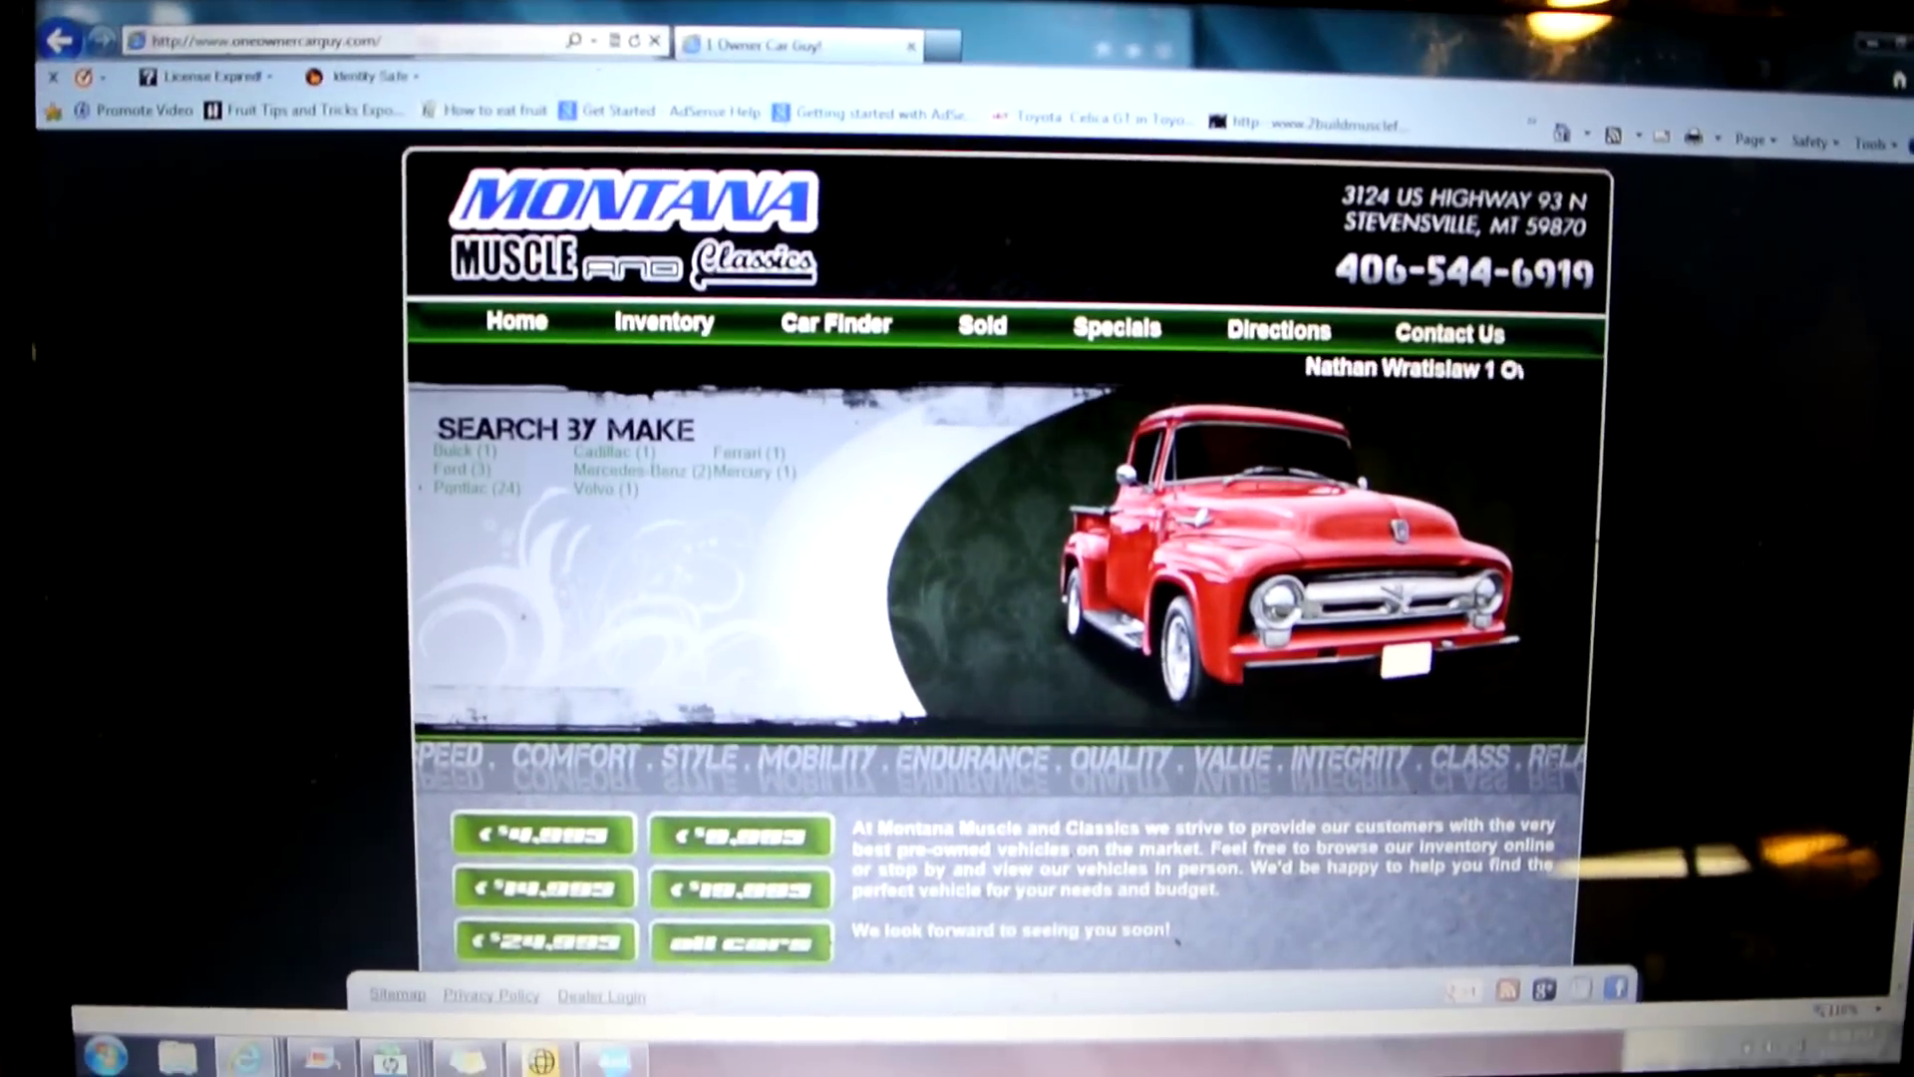
scroll(1114, 415, down, 5)
scroll(1047, 524, up, 5)
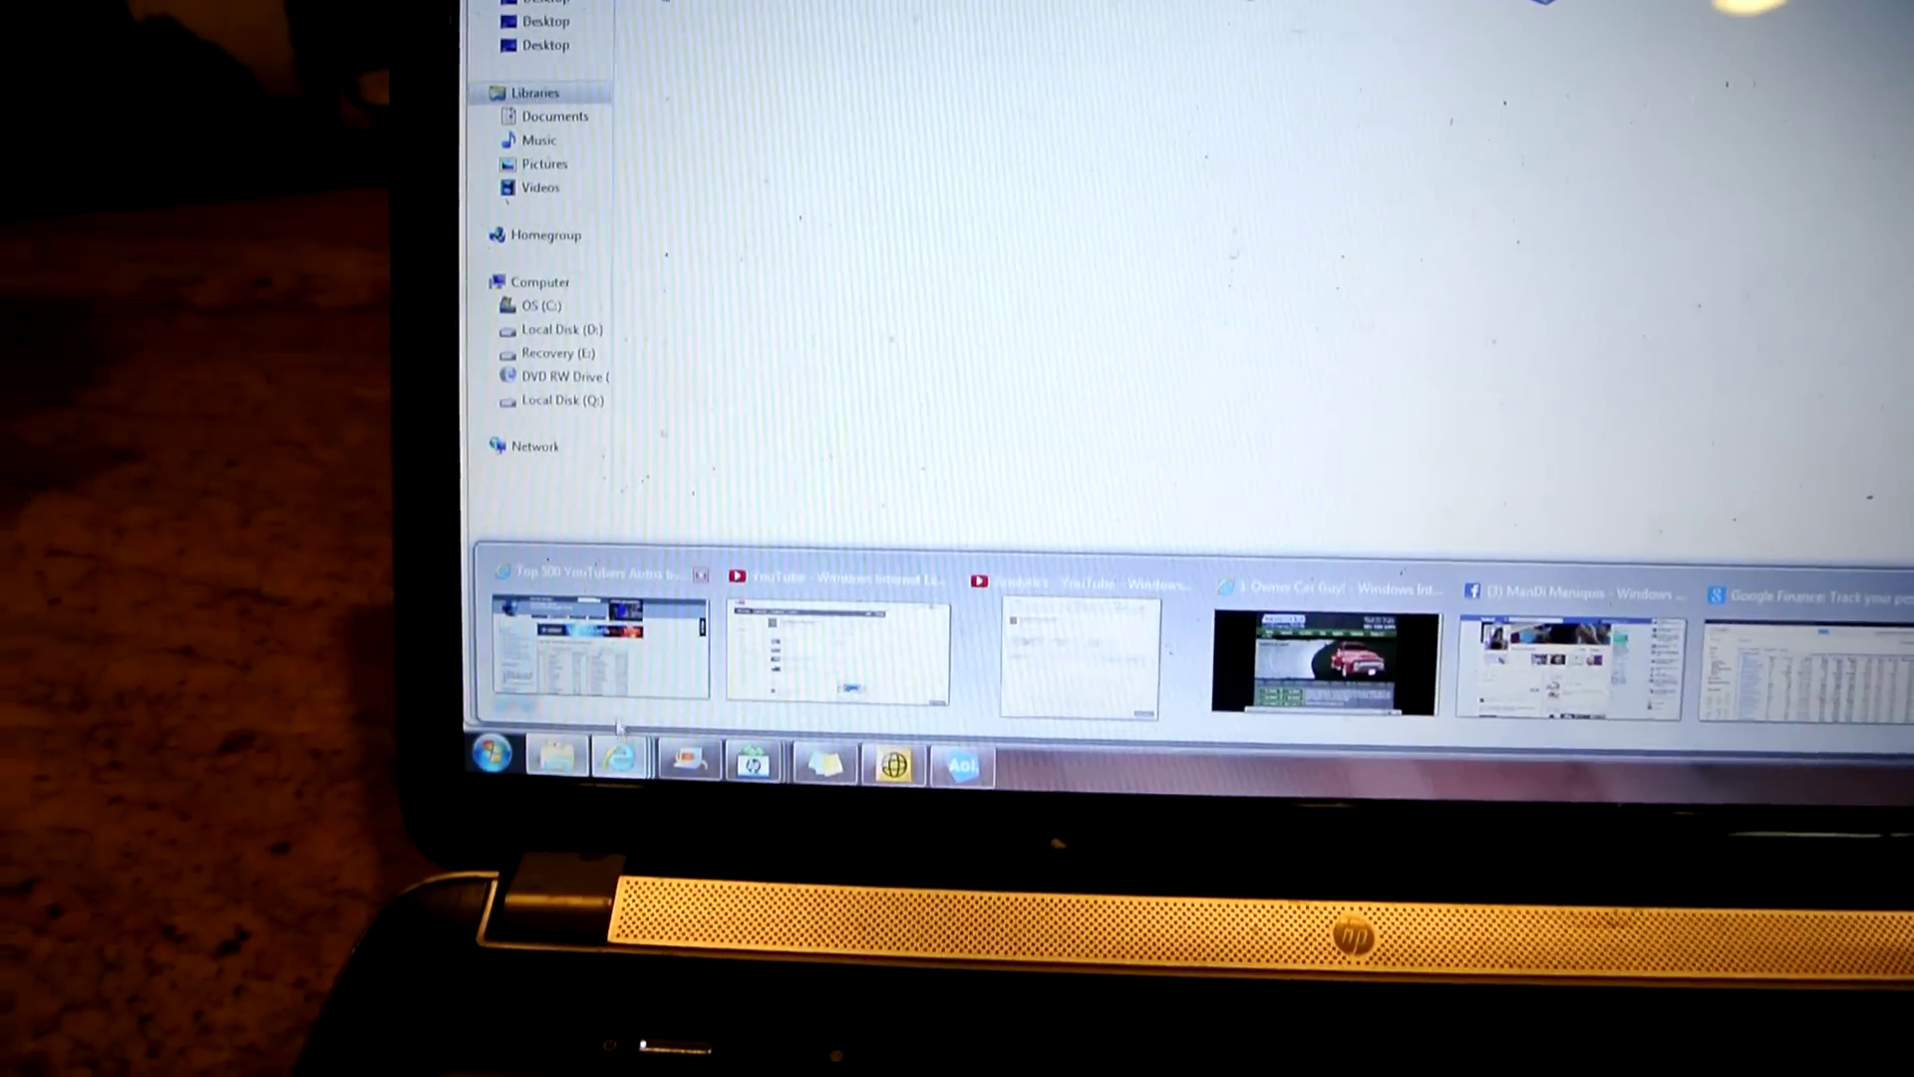
View the Social Blade Top 500 Autos window, then return to the YouTube dashboard window
click(611, 784)
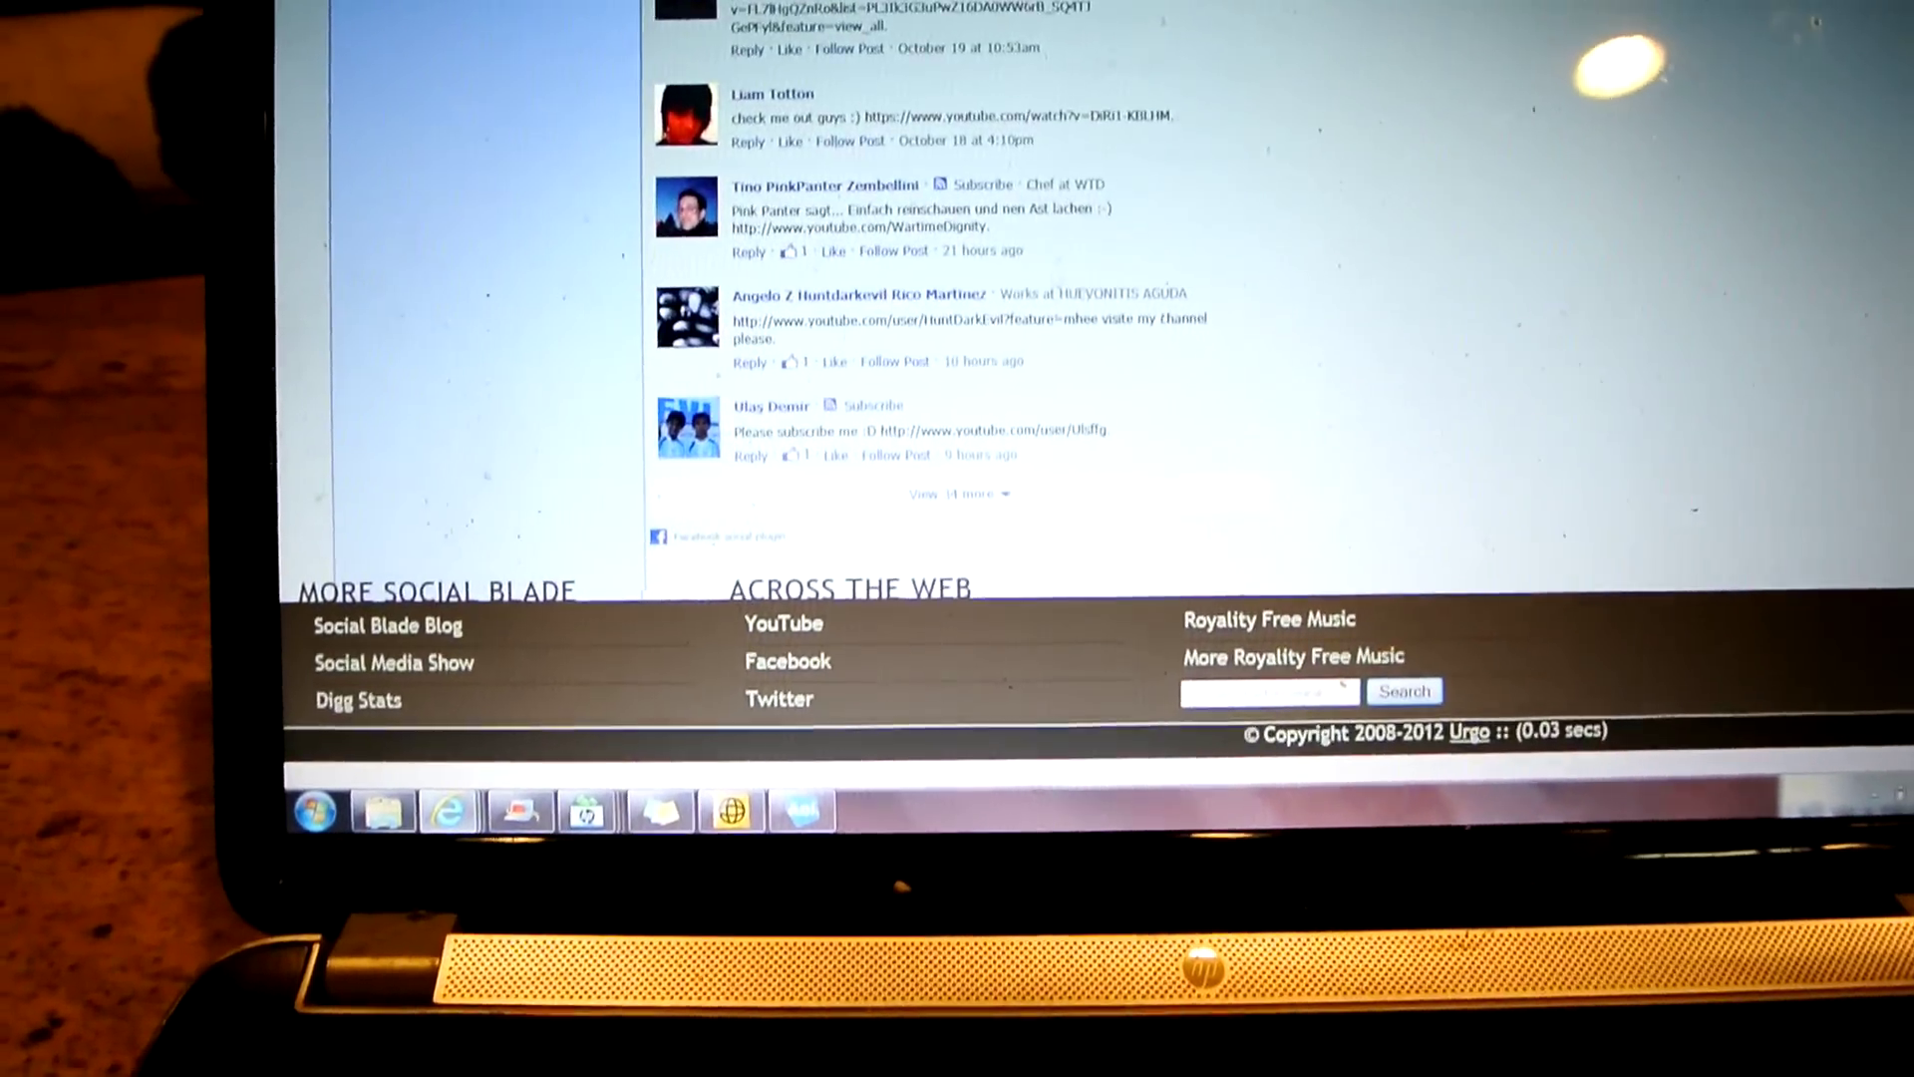
scroll(972, 374, down, 5)
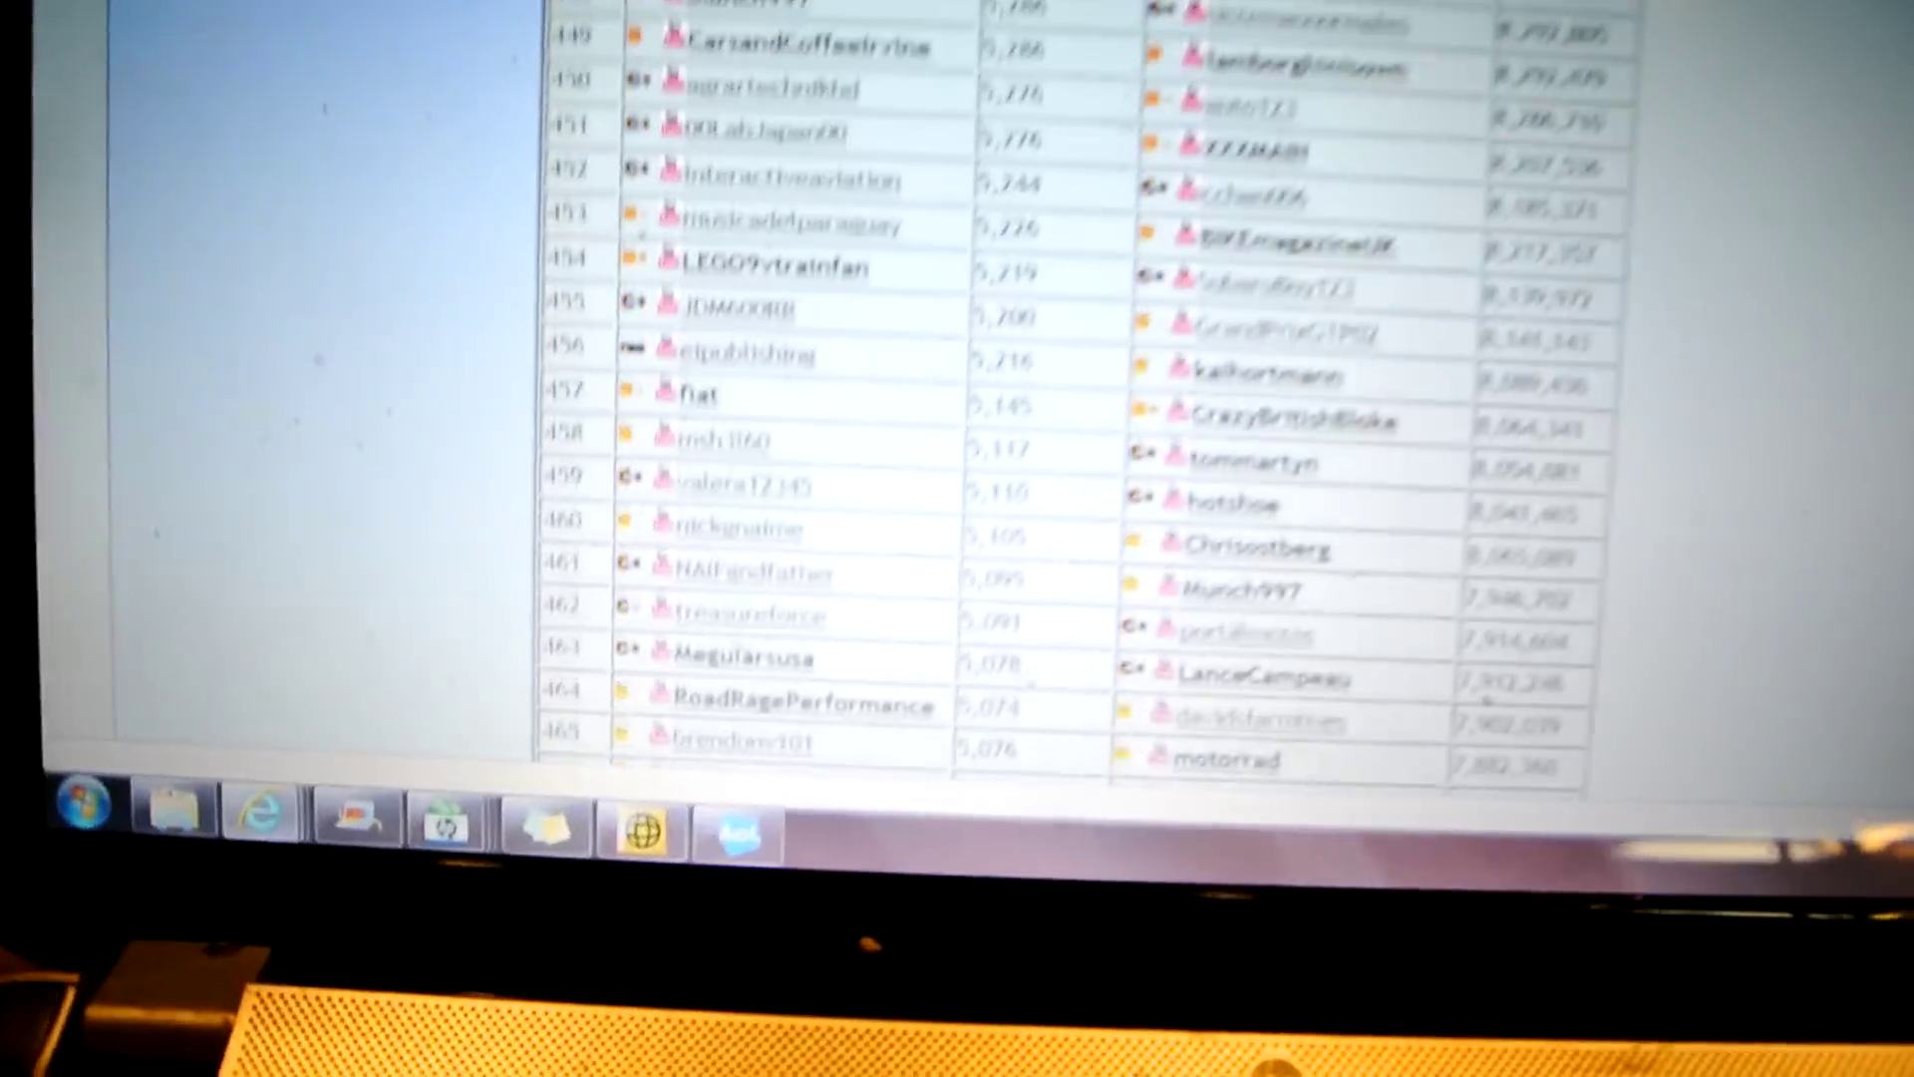
scroll(973, 375, down, 4)
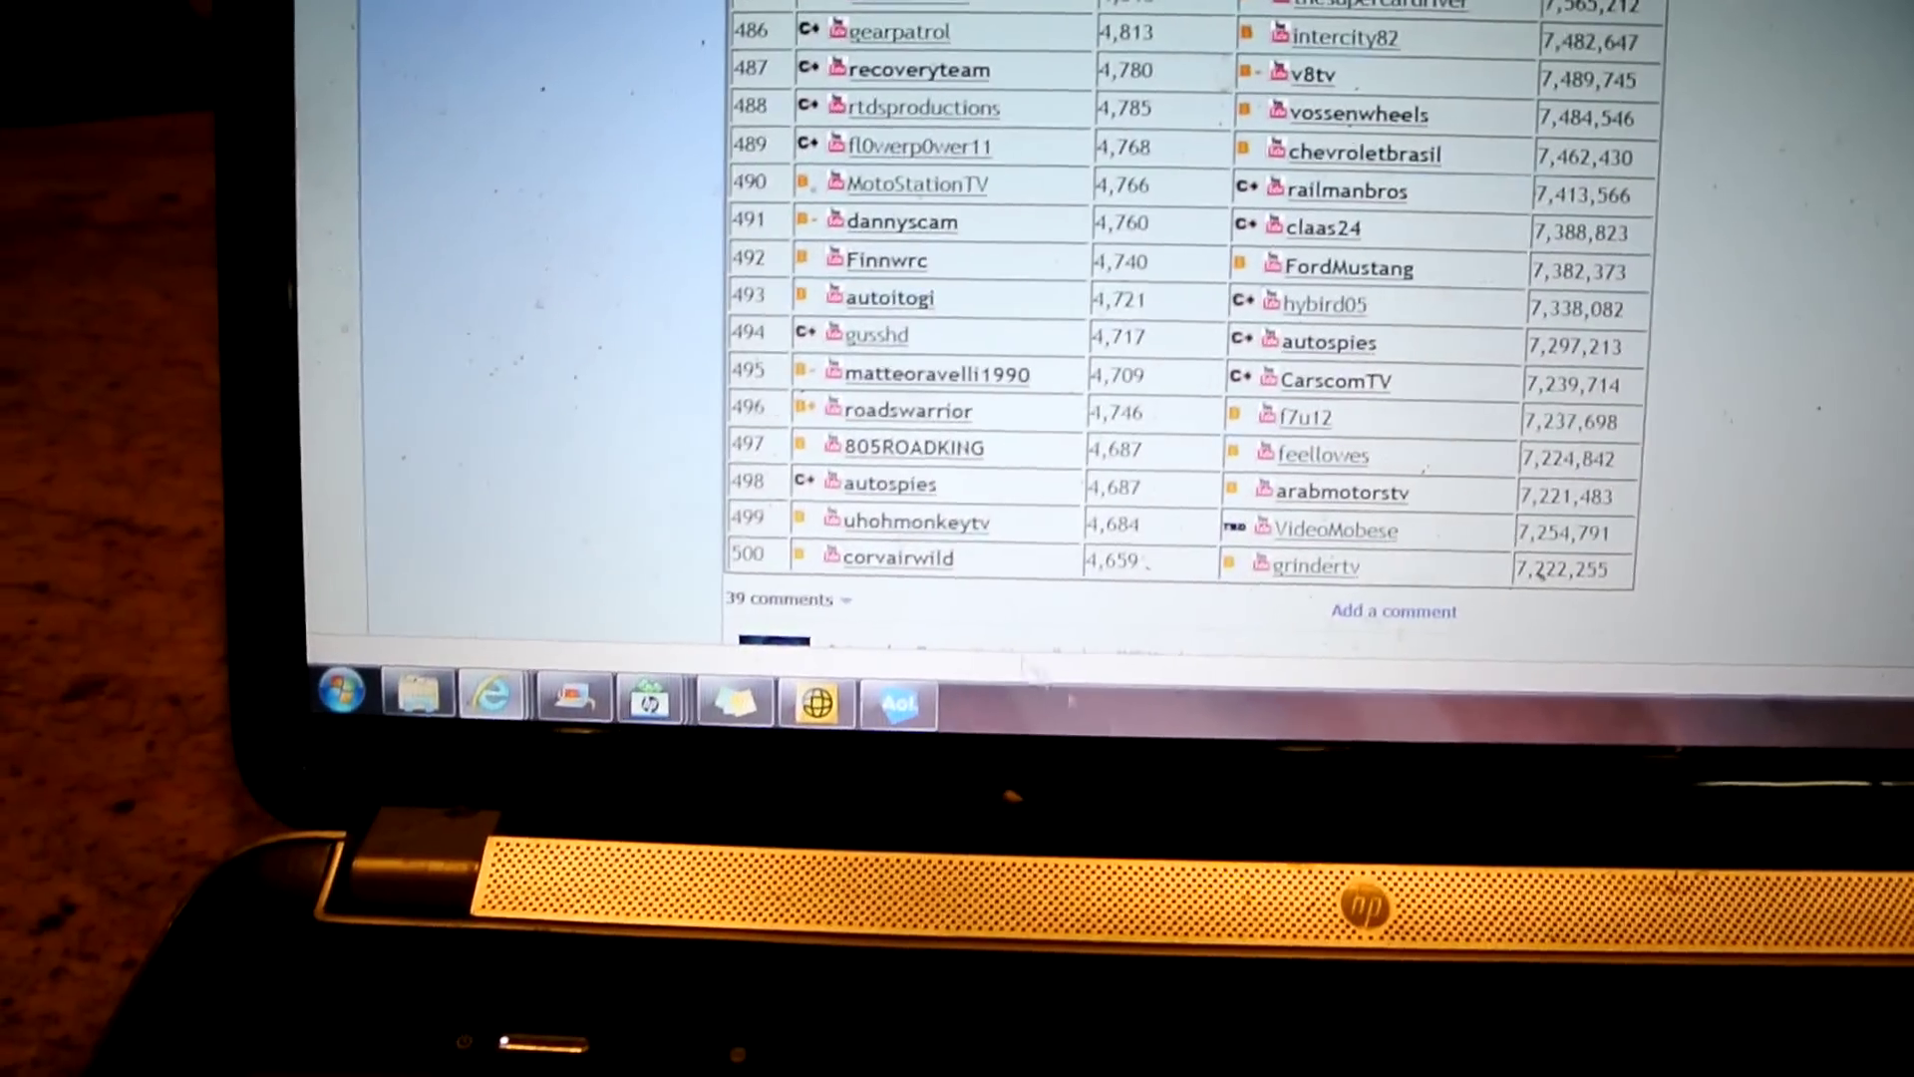
mouse_move(421, 749)
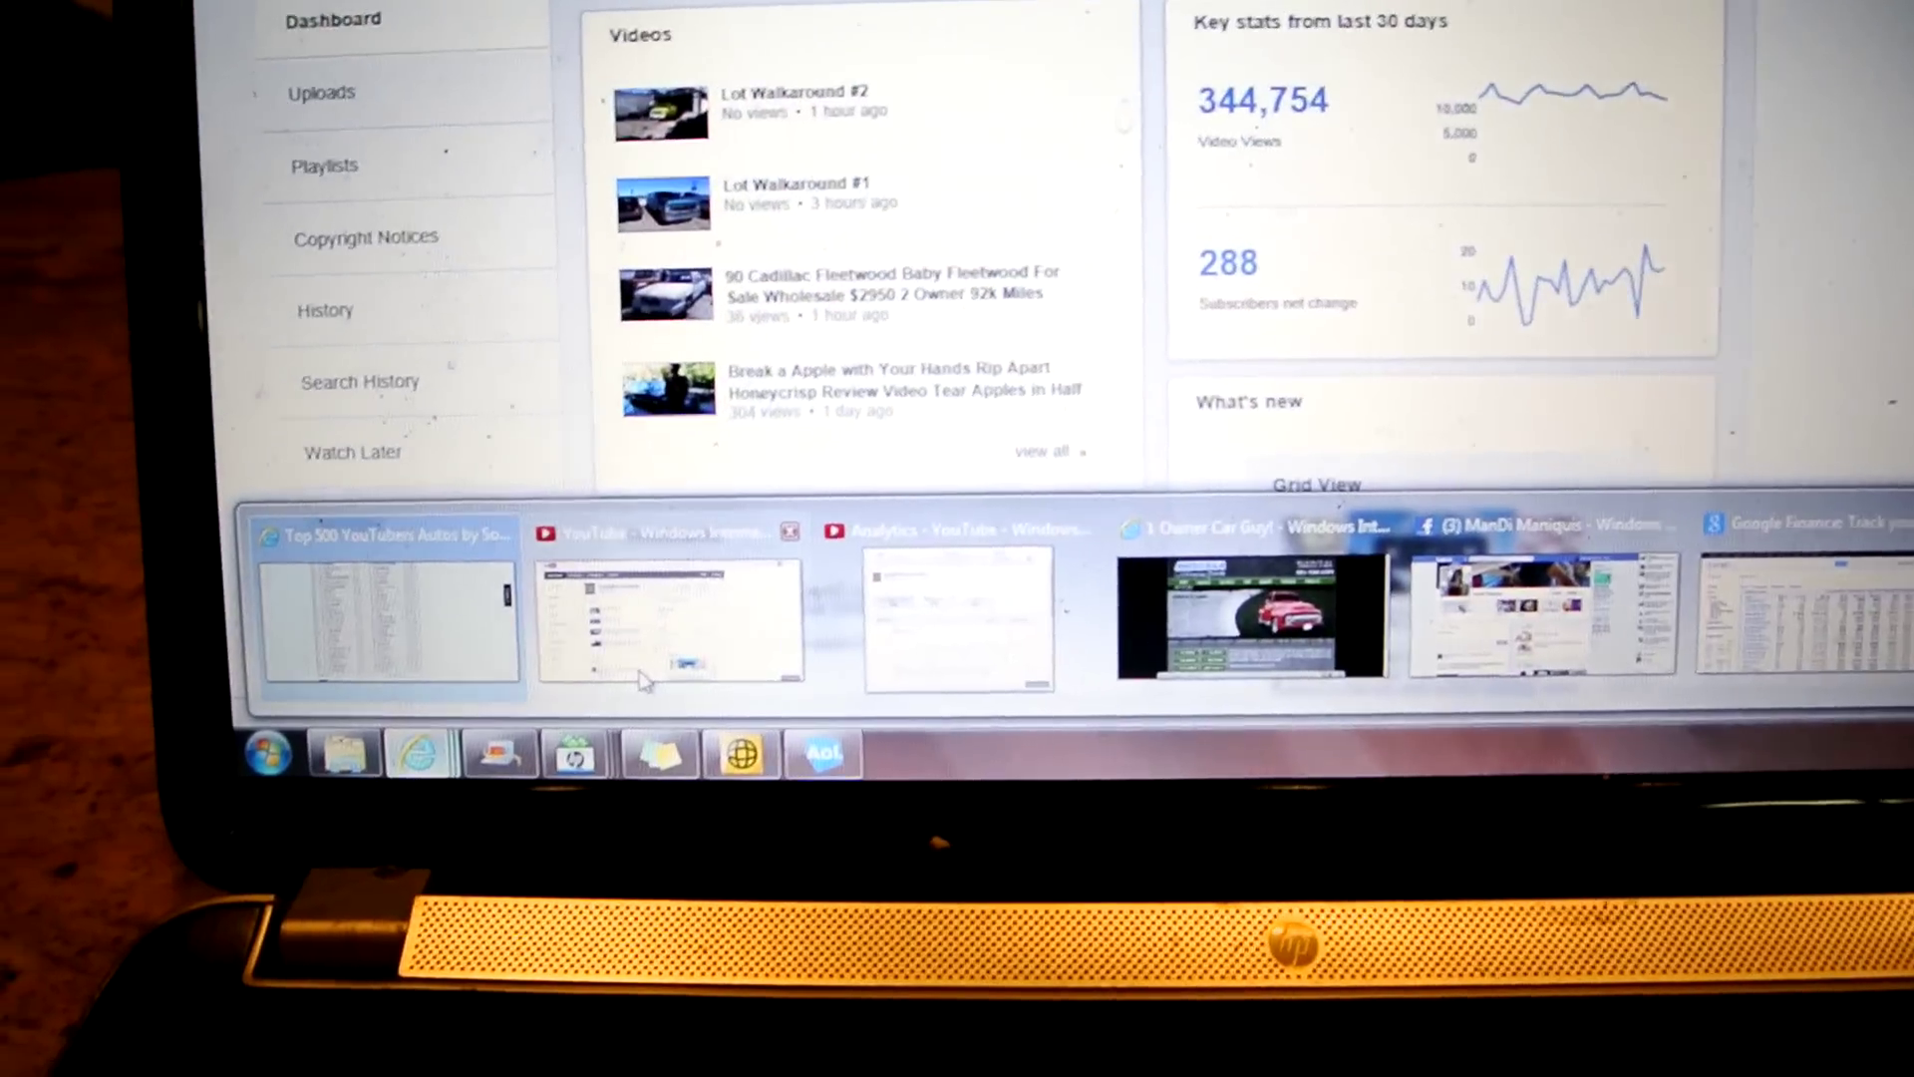
click(691, 618)
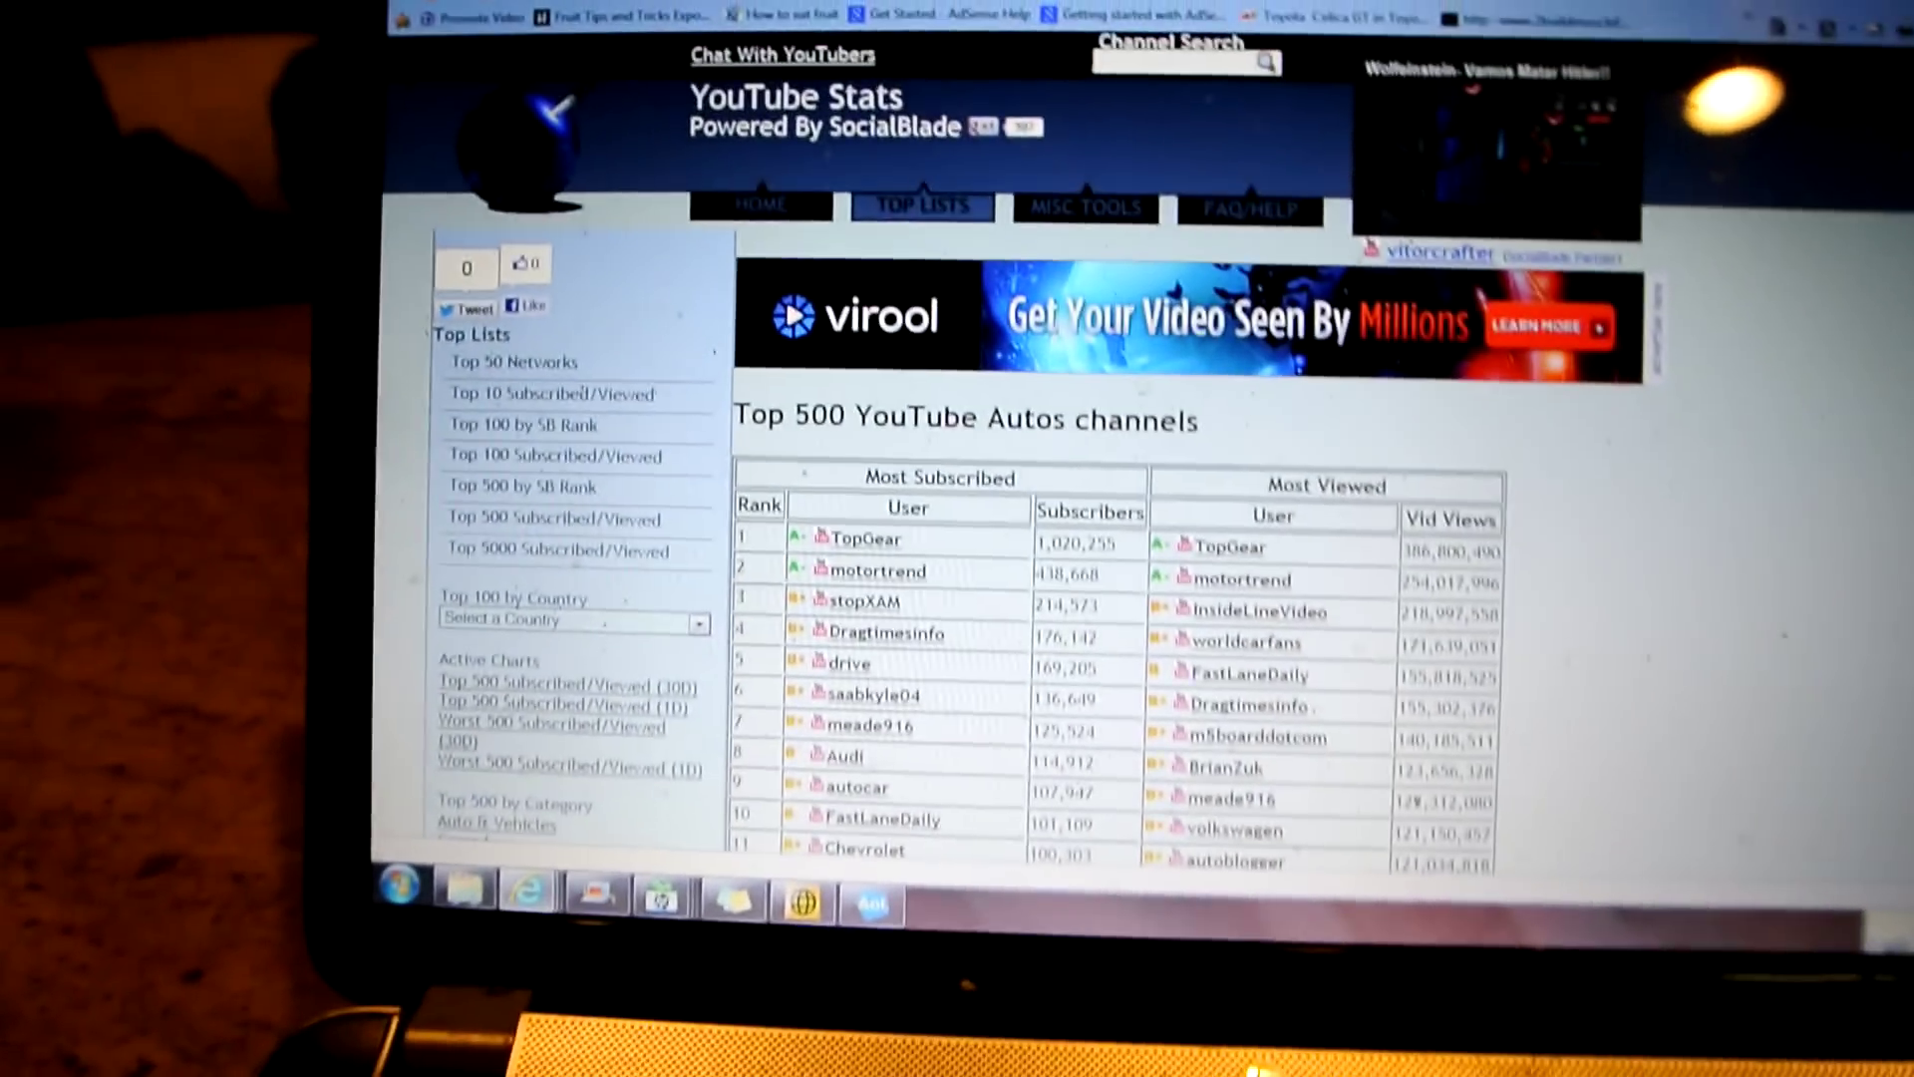
key(ctrl+Tab)
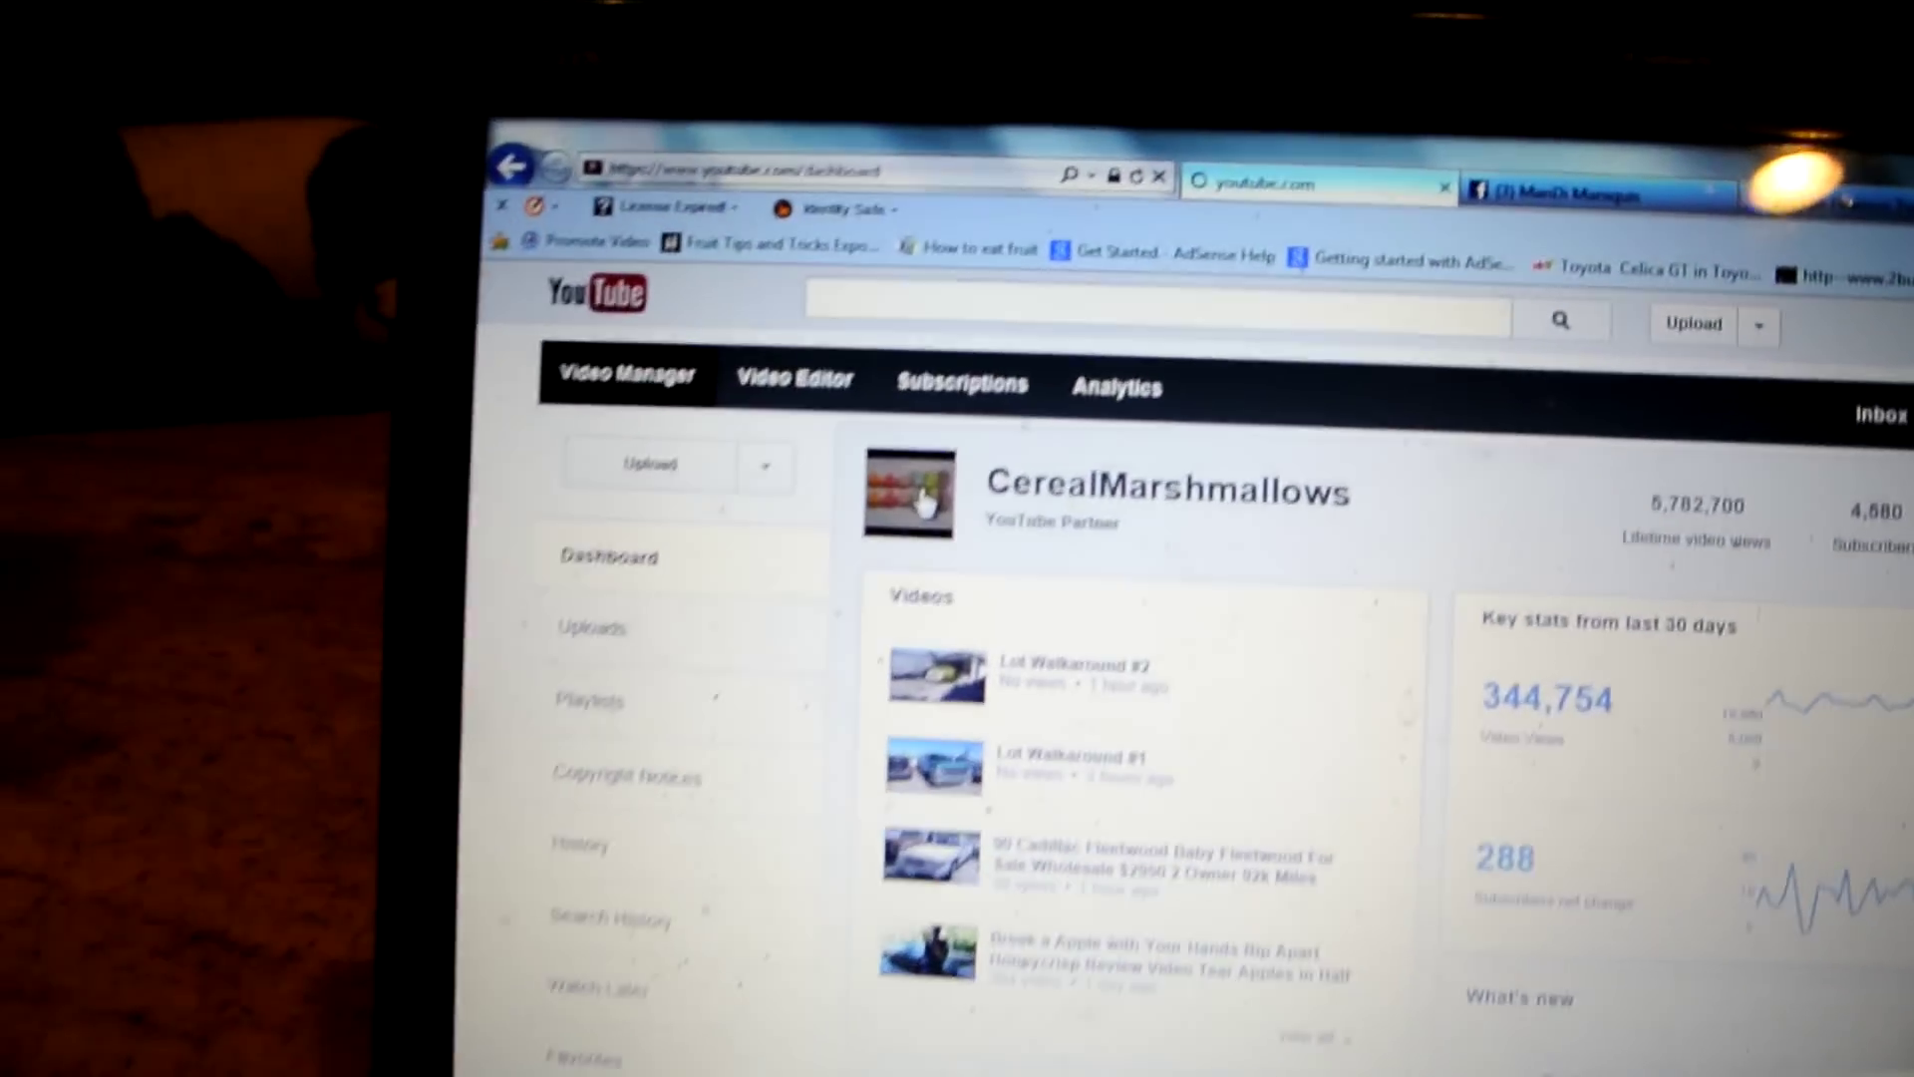
Go from the dashboard's channel avatar to the CerealMarshmallows public channel page
click(922, 499)
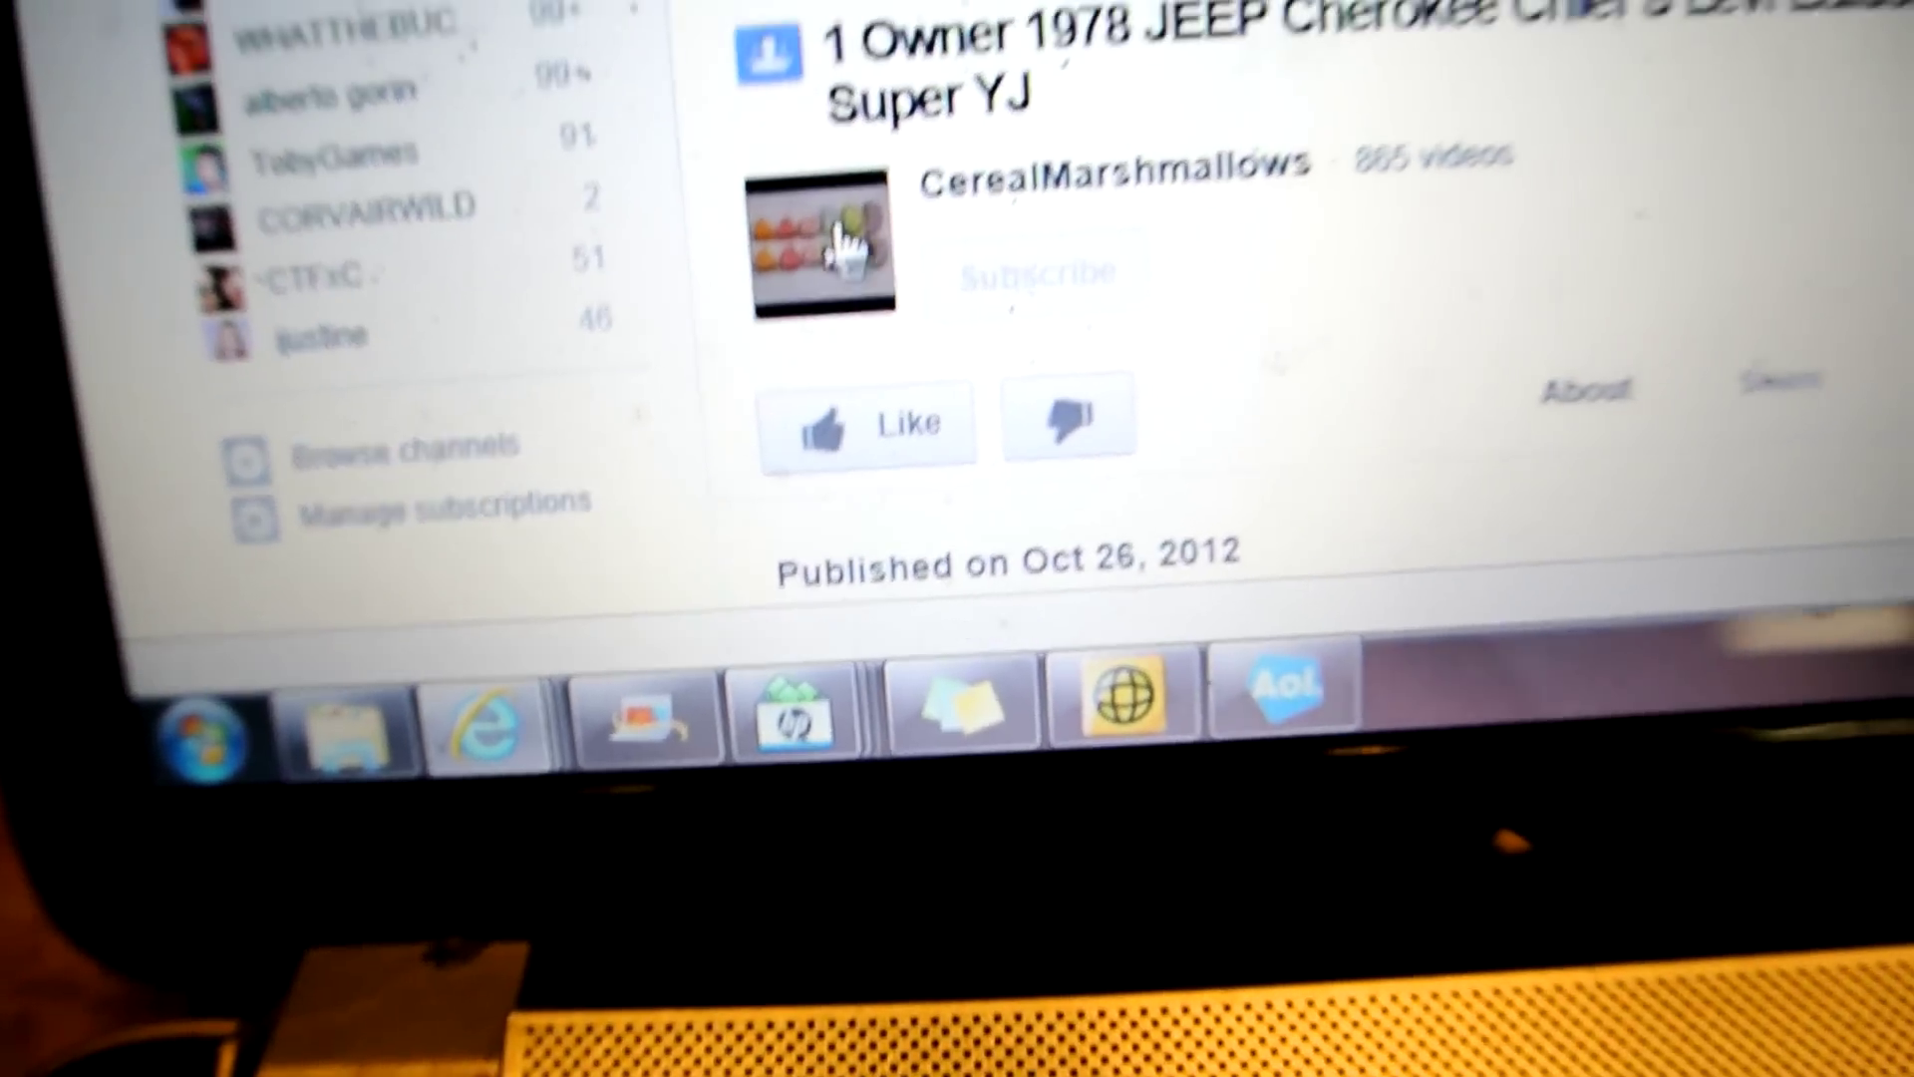
click(847, 239)
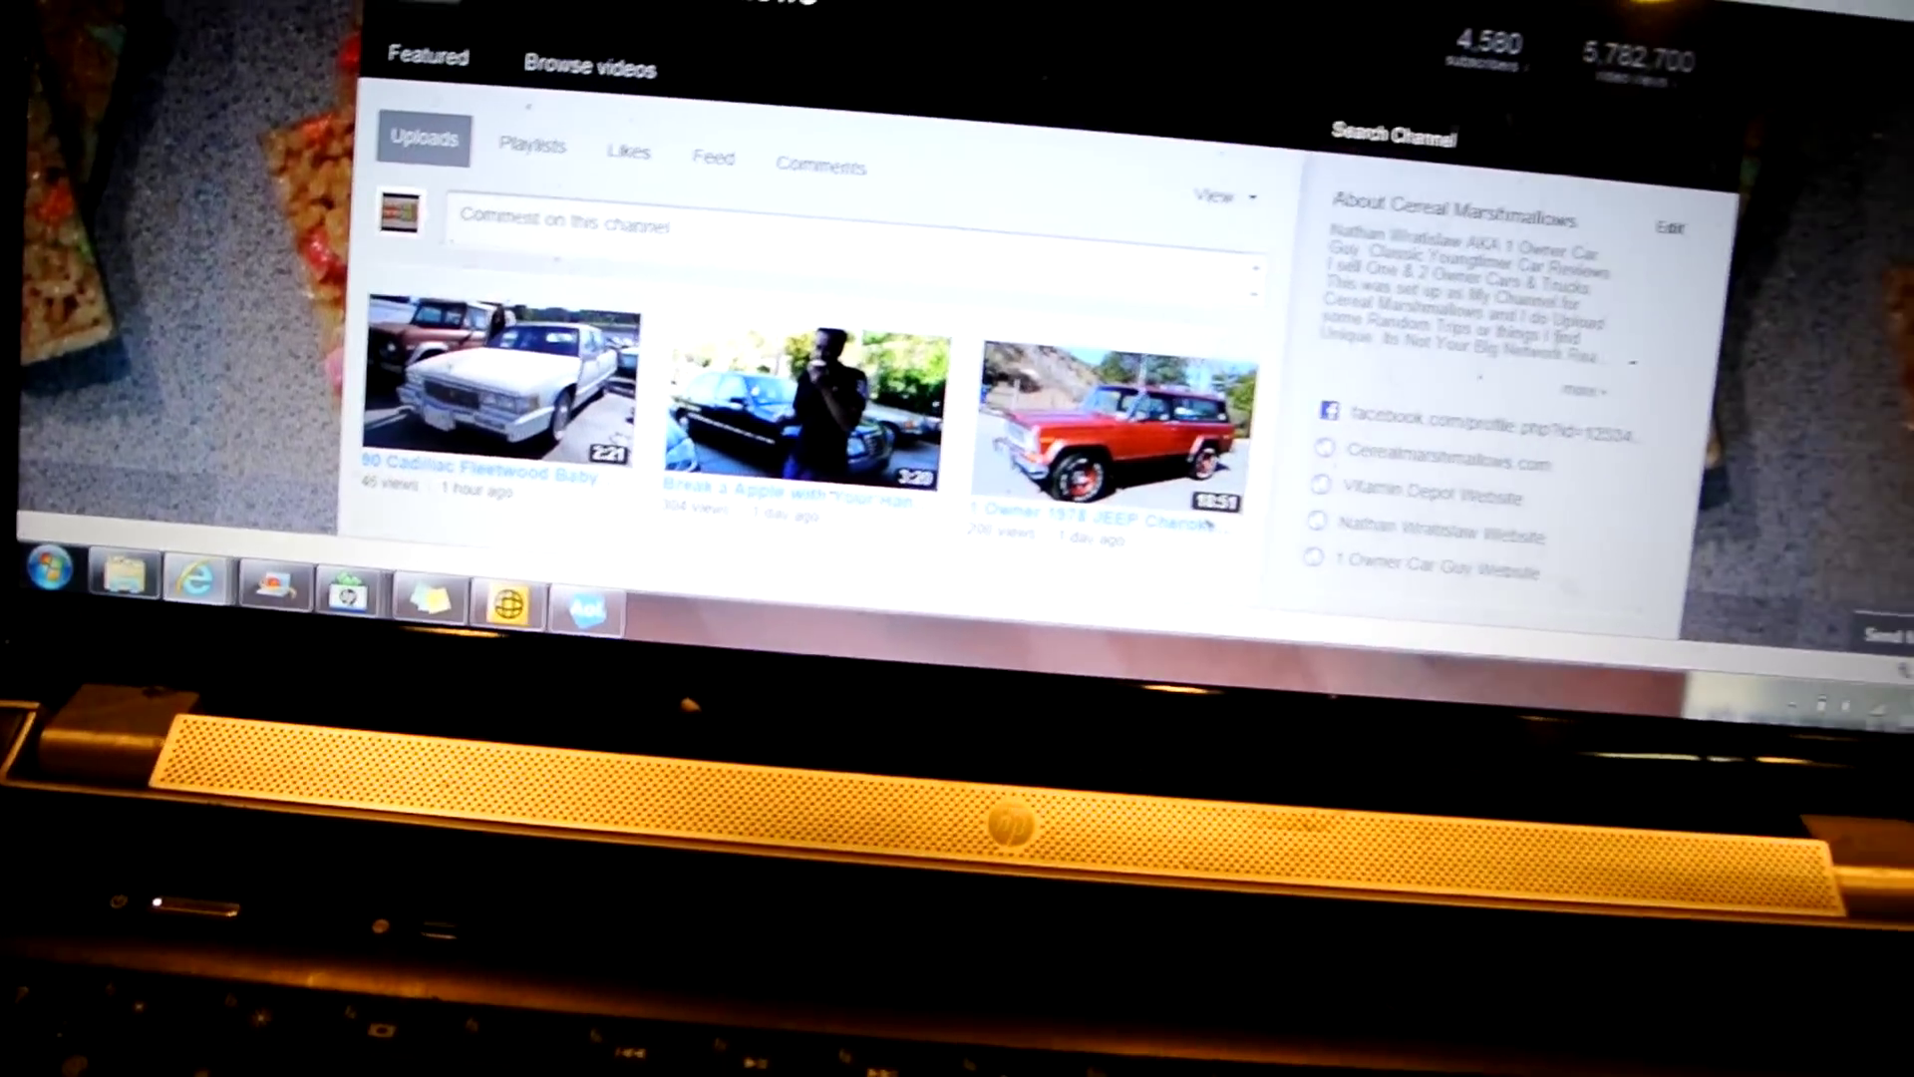
scroll(1100, 486, down, 8)
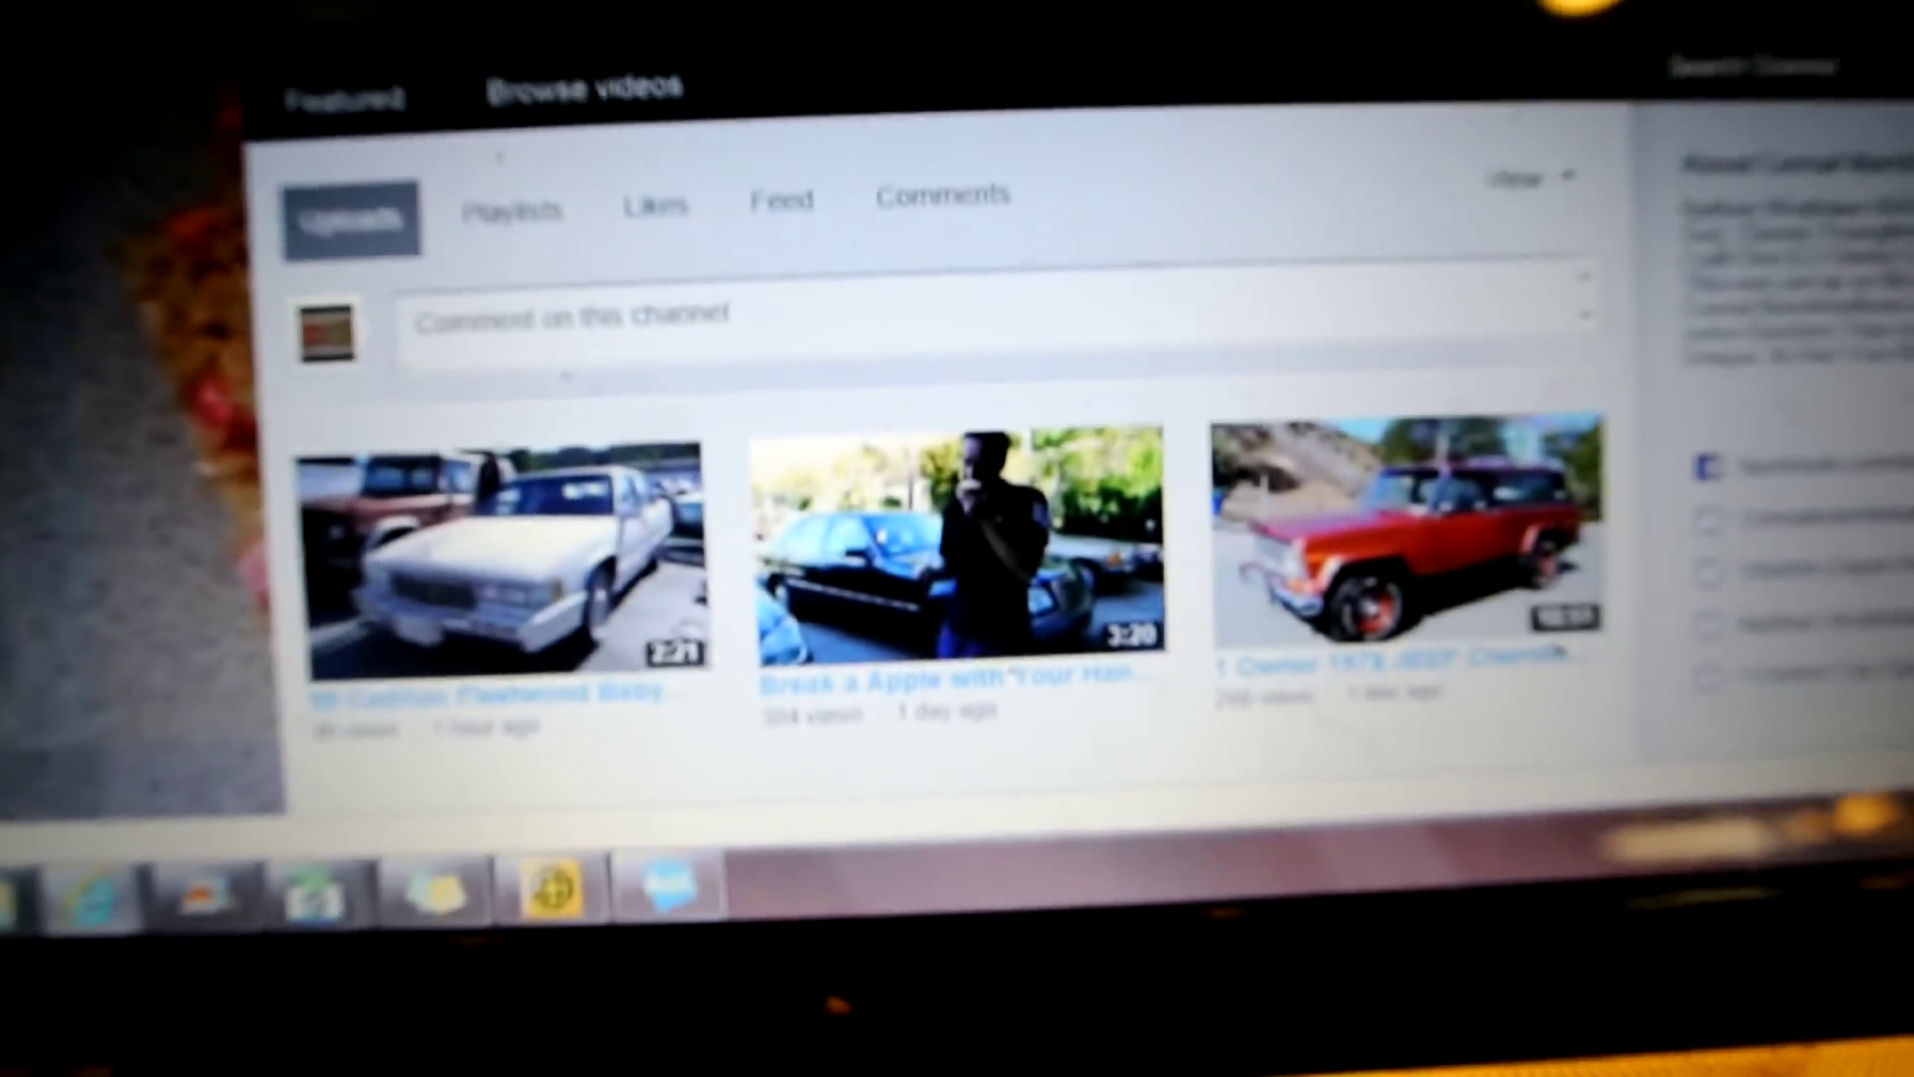
scroll(959, 449, down, 4)
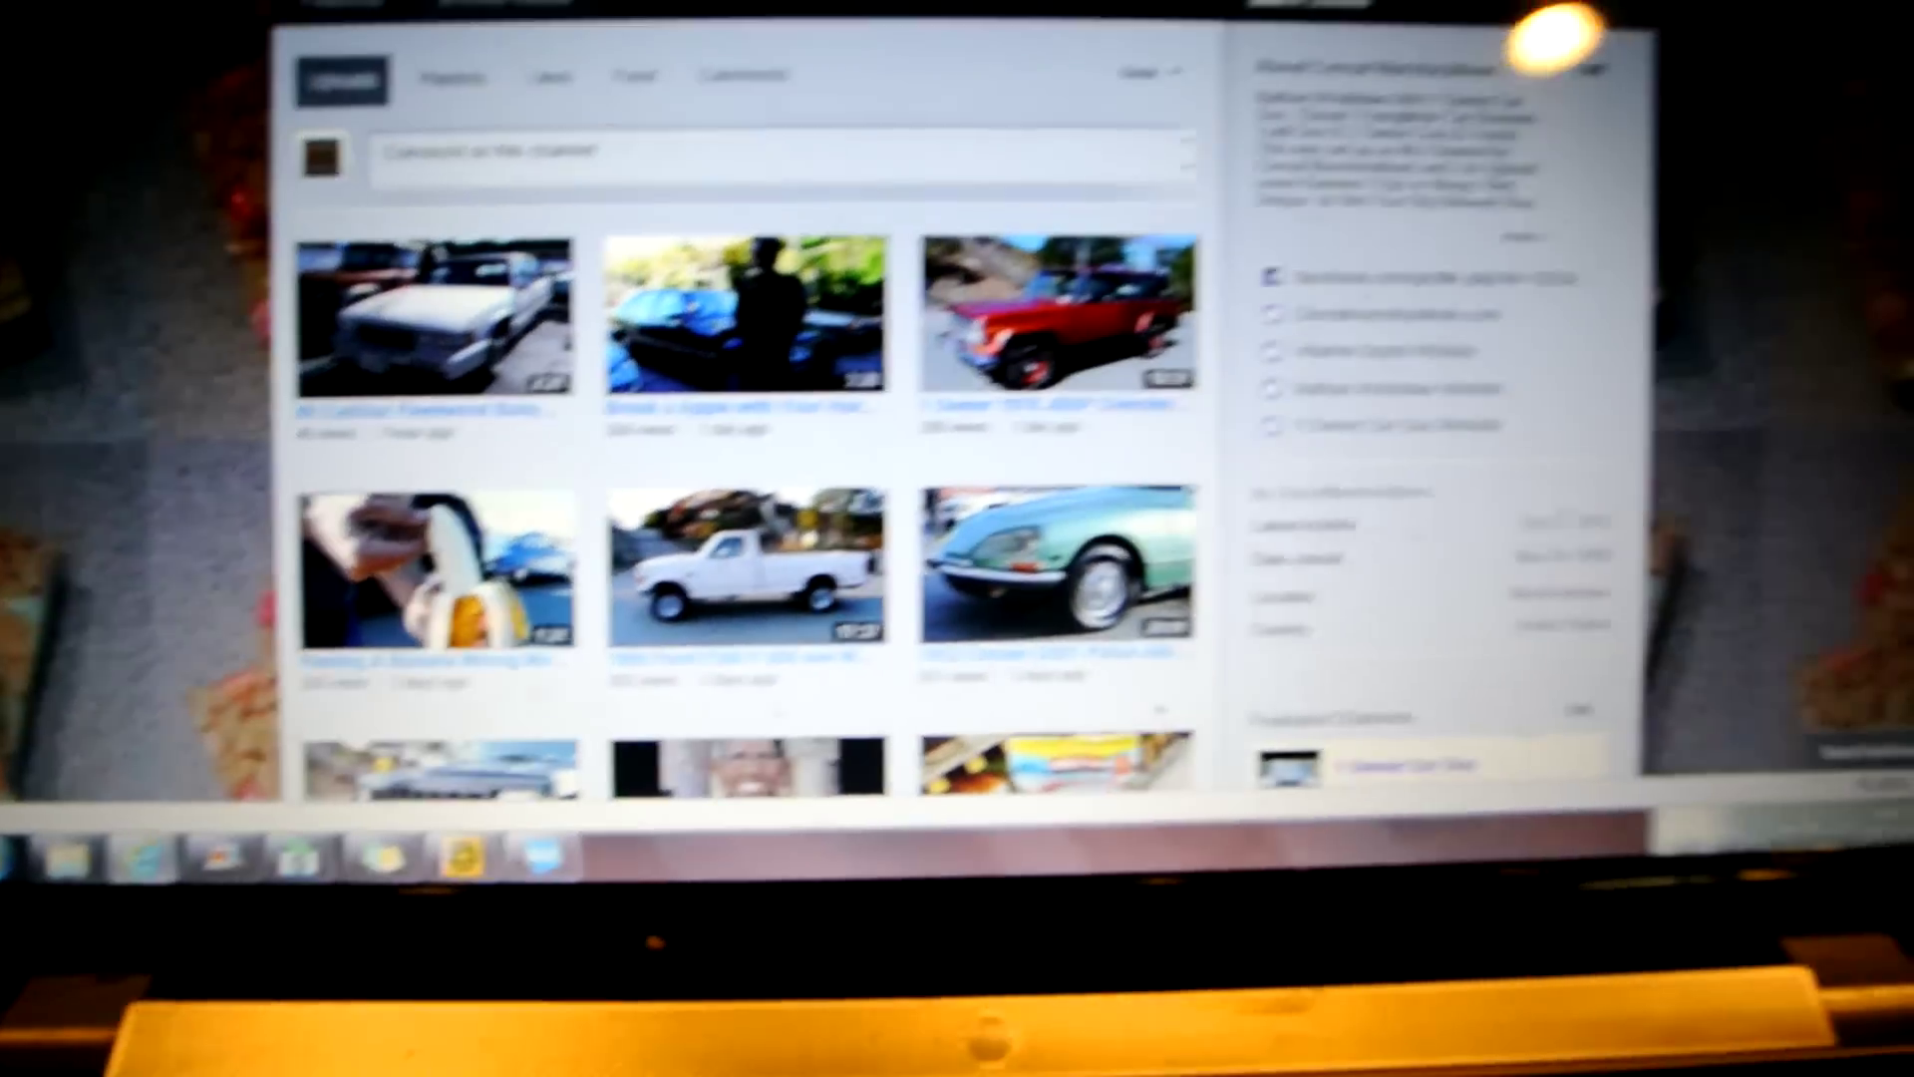
scroll(957, 450, up, 3)
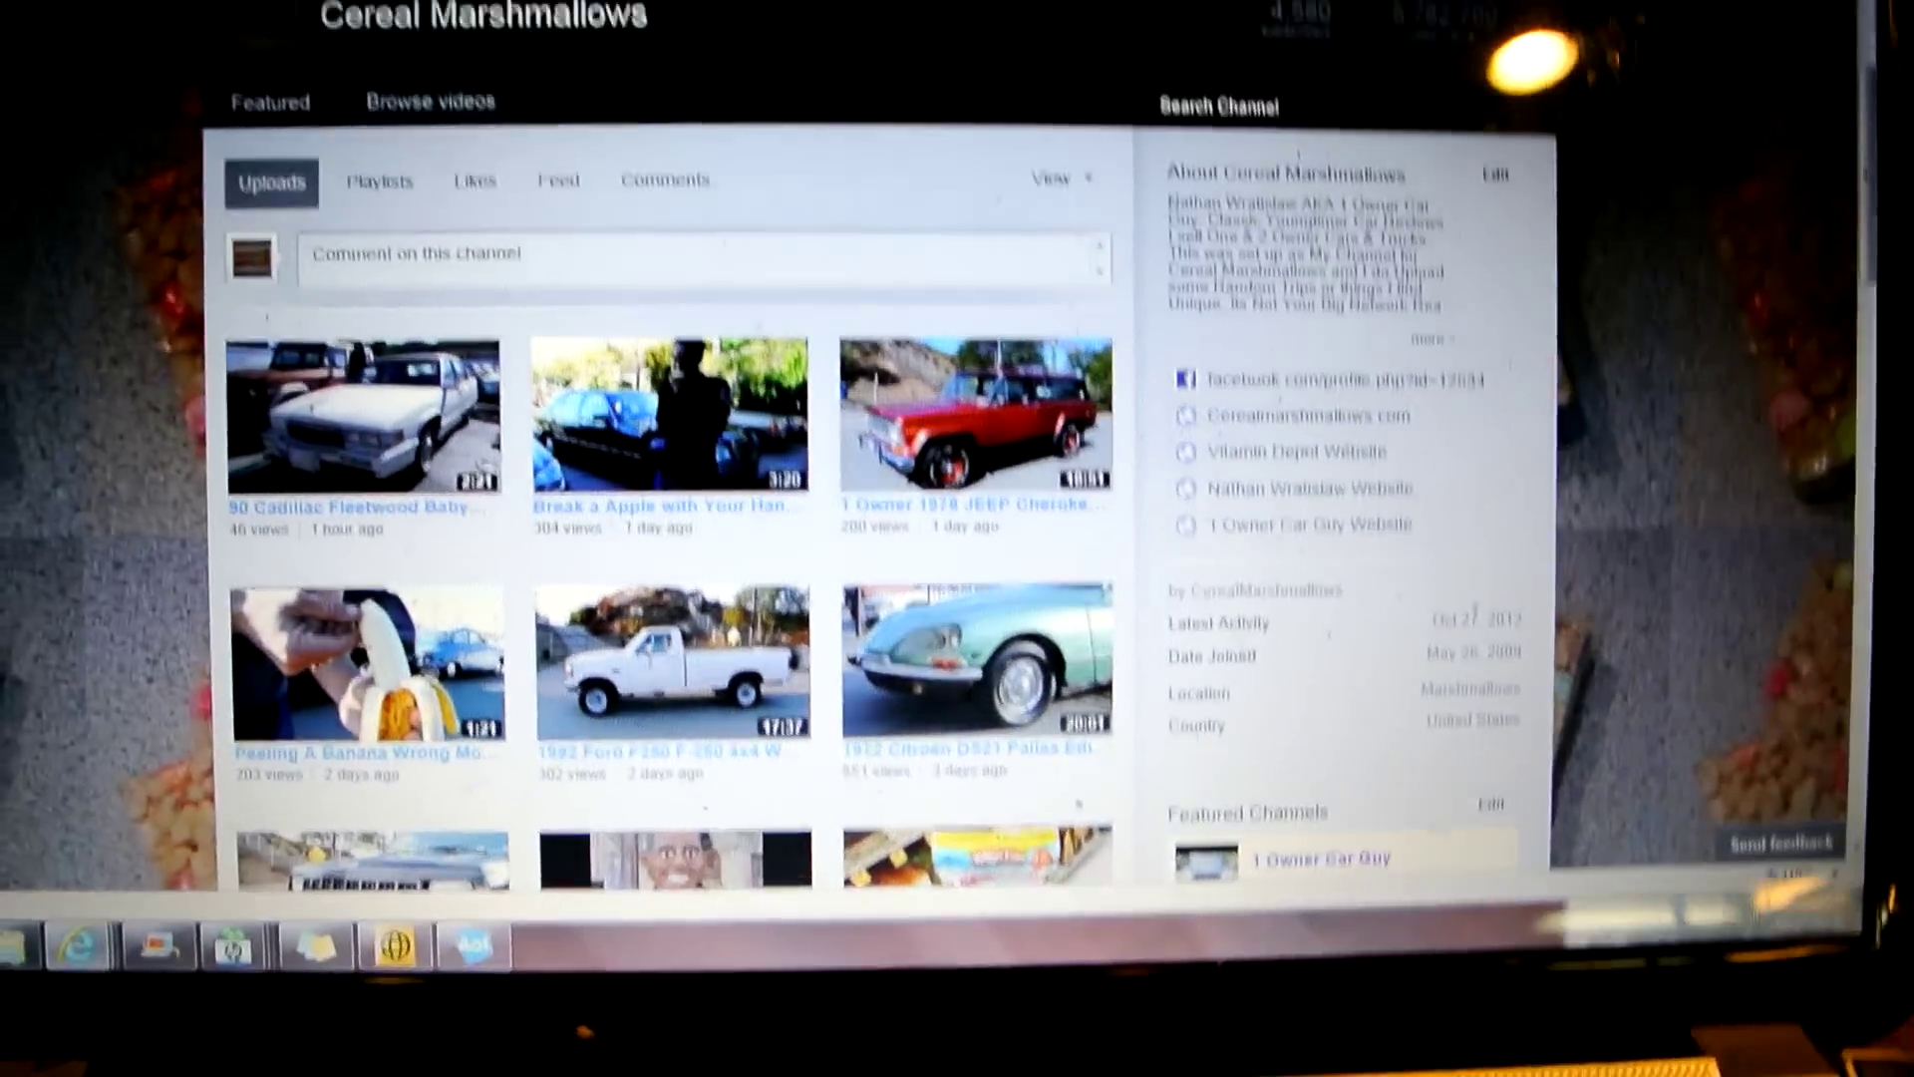
scroll(958, 449, up, 4)
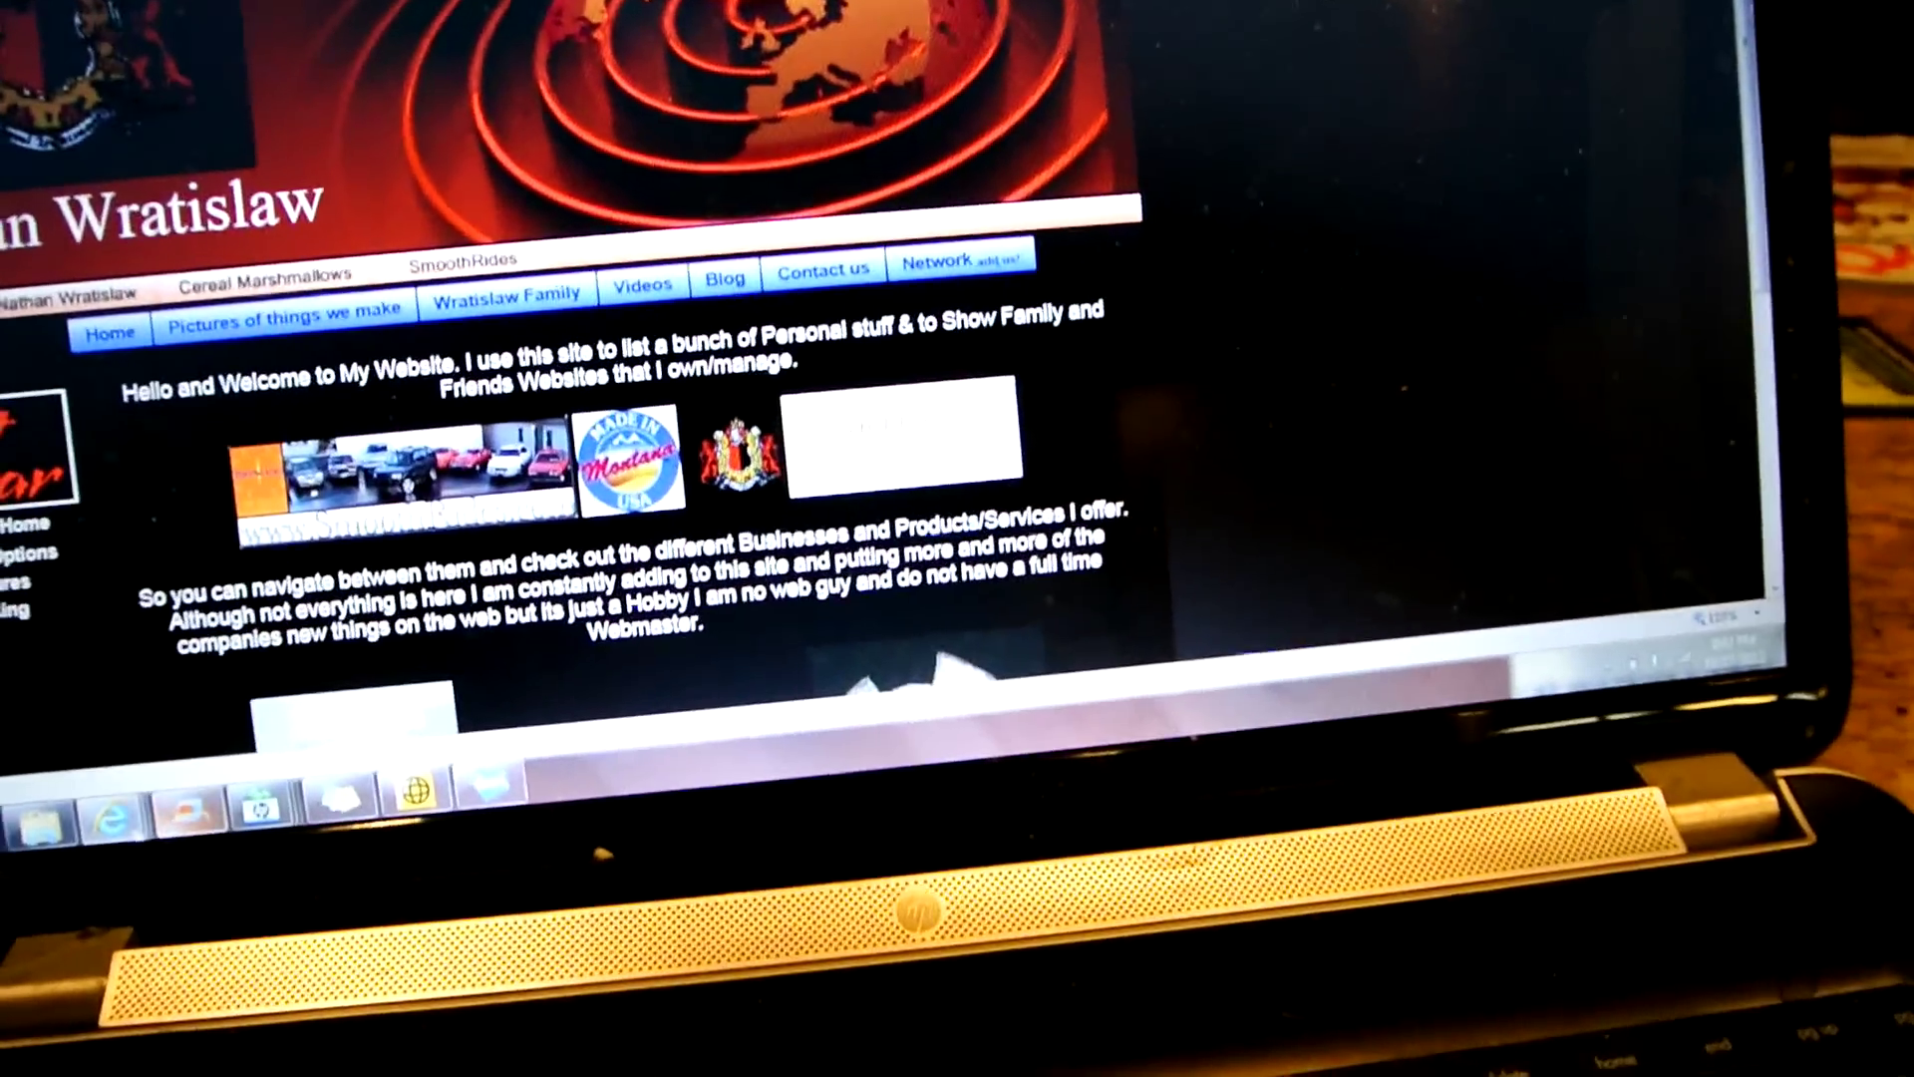
click(154, 801)
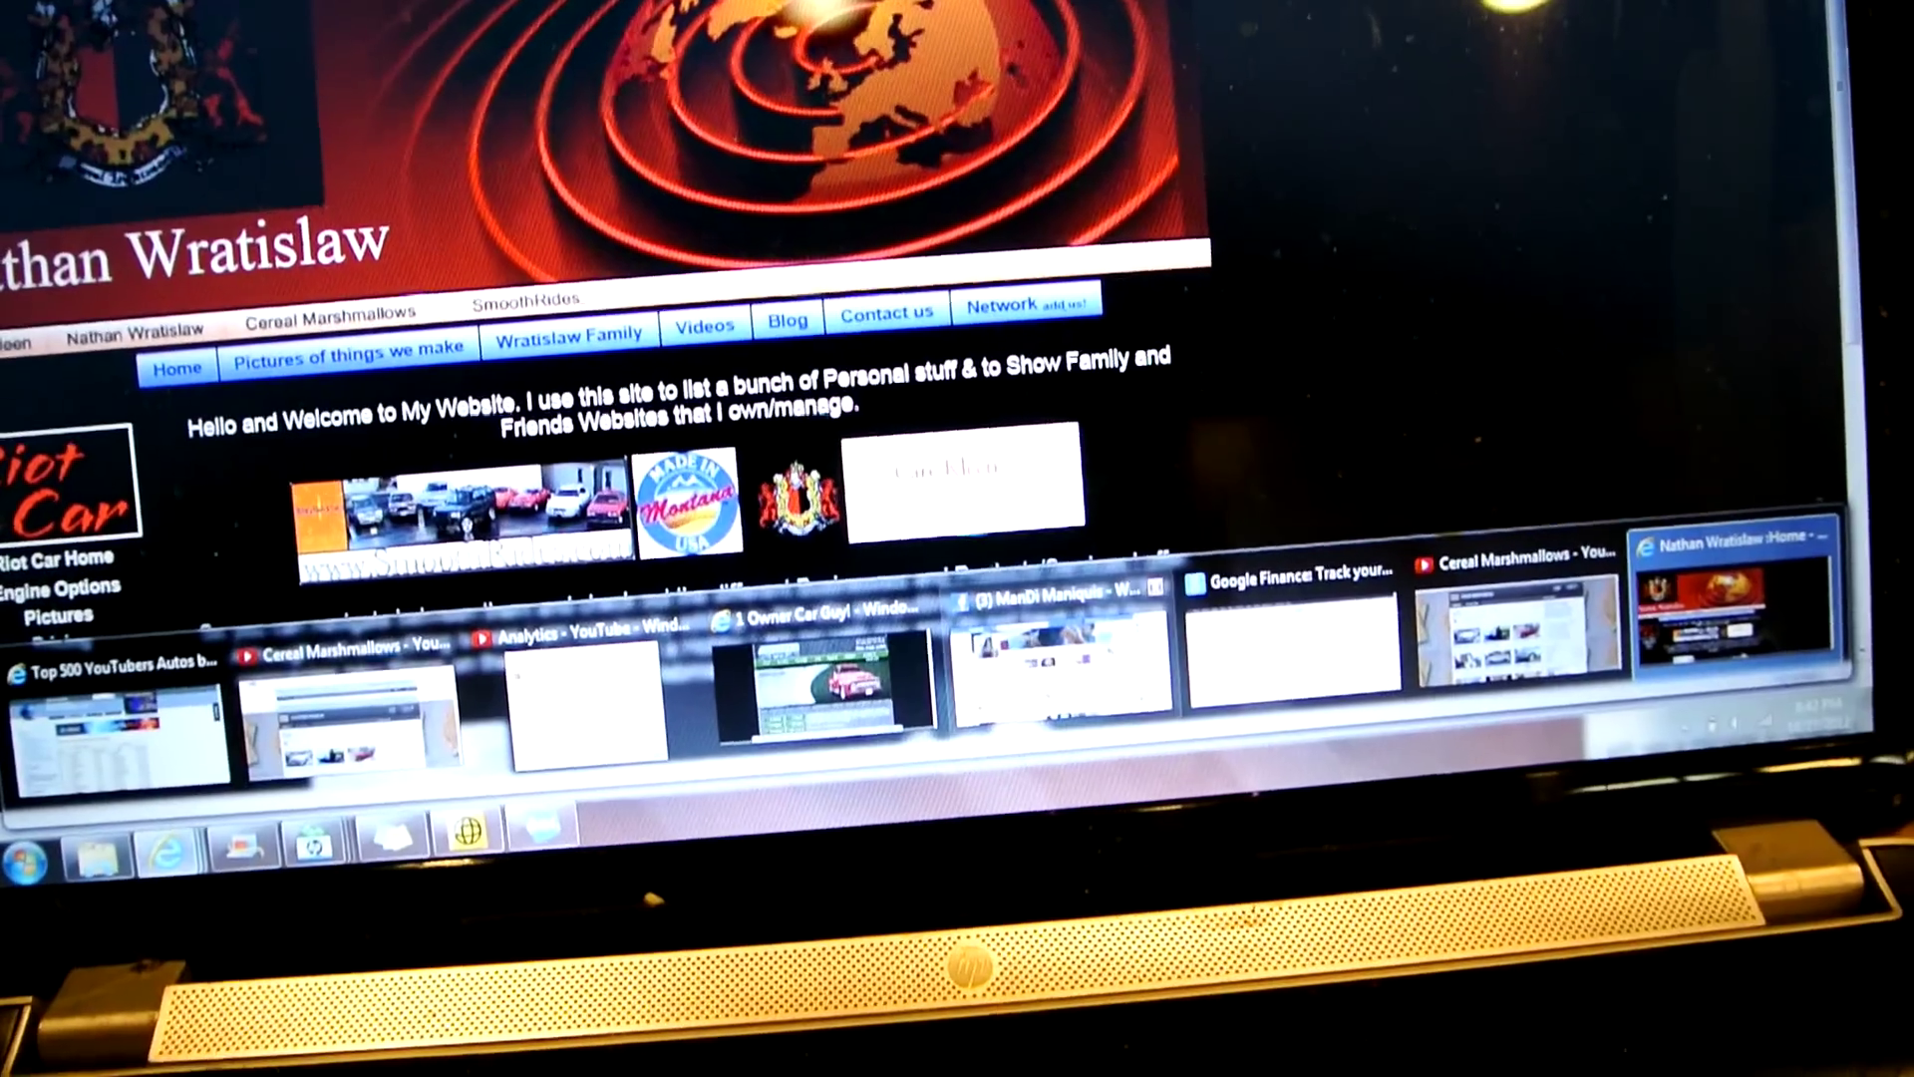
click(1062, 658)
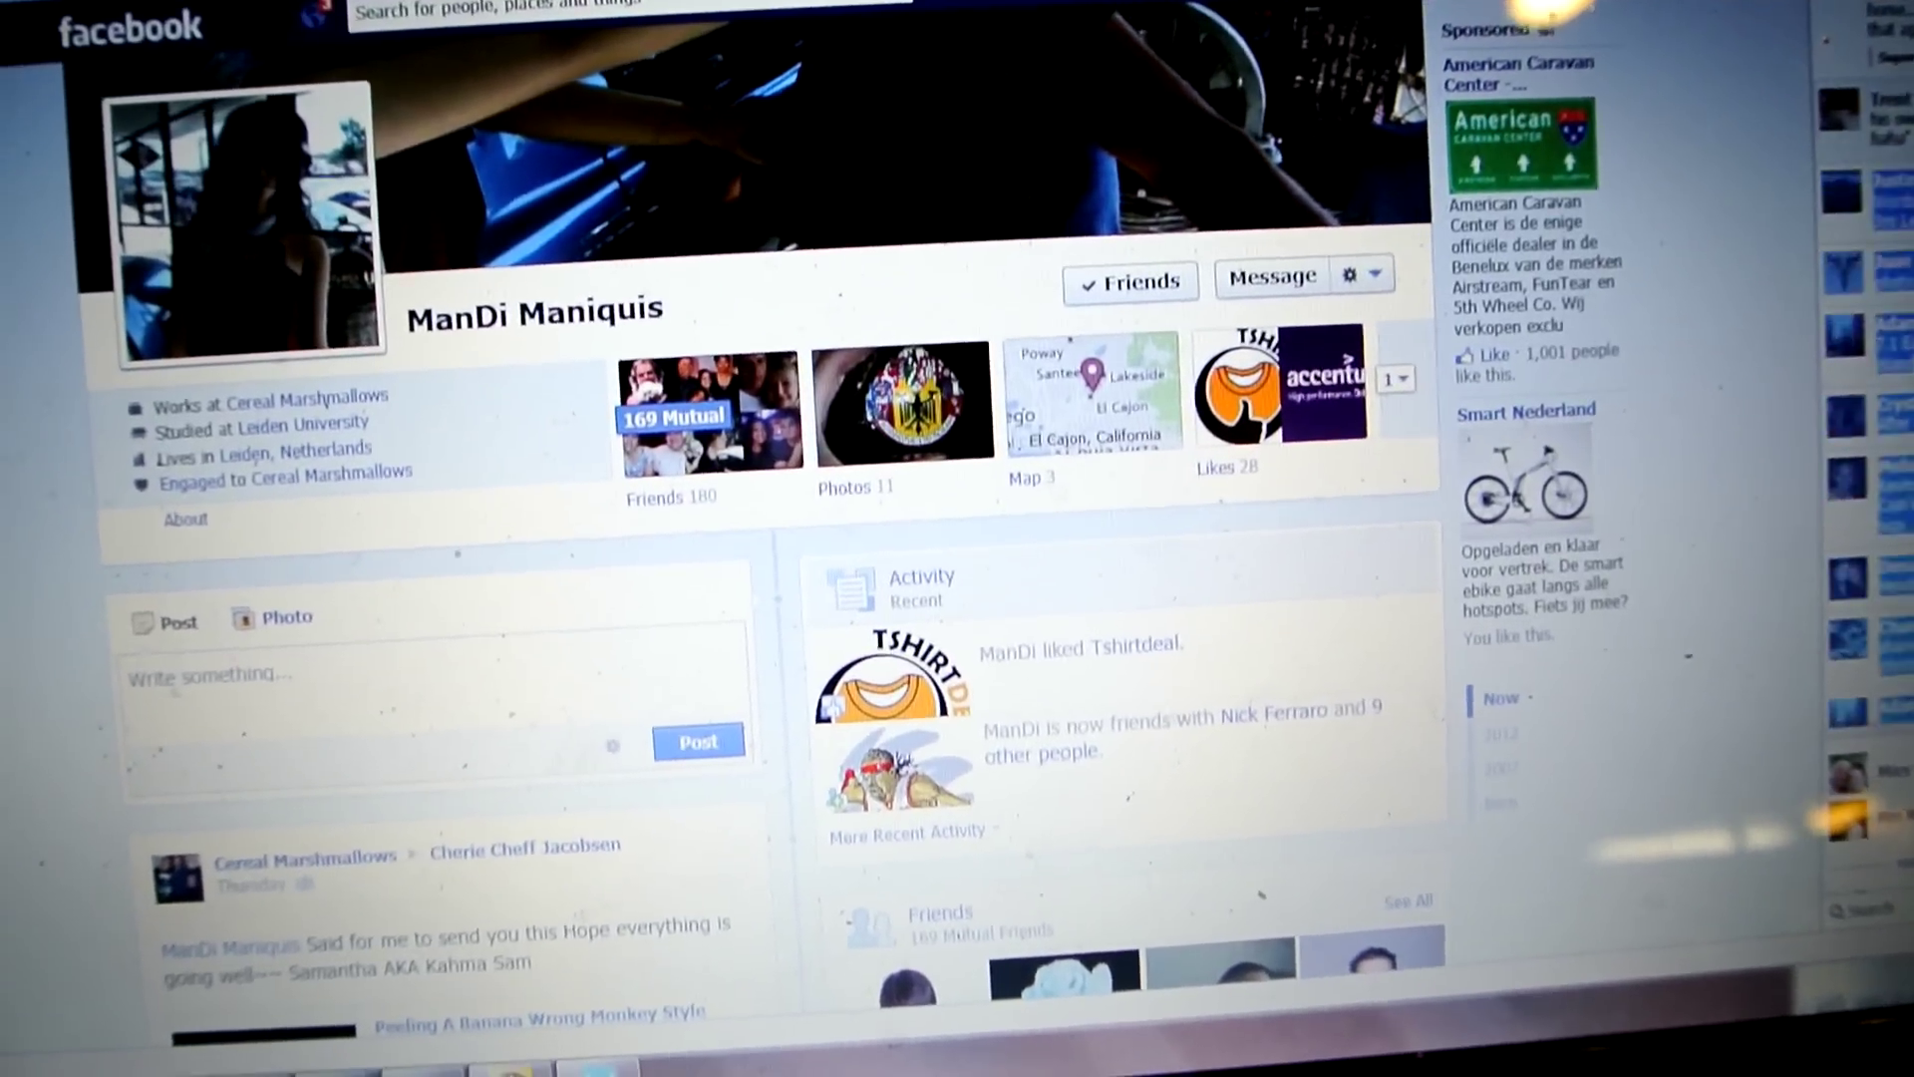
key(ctrl+a)
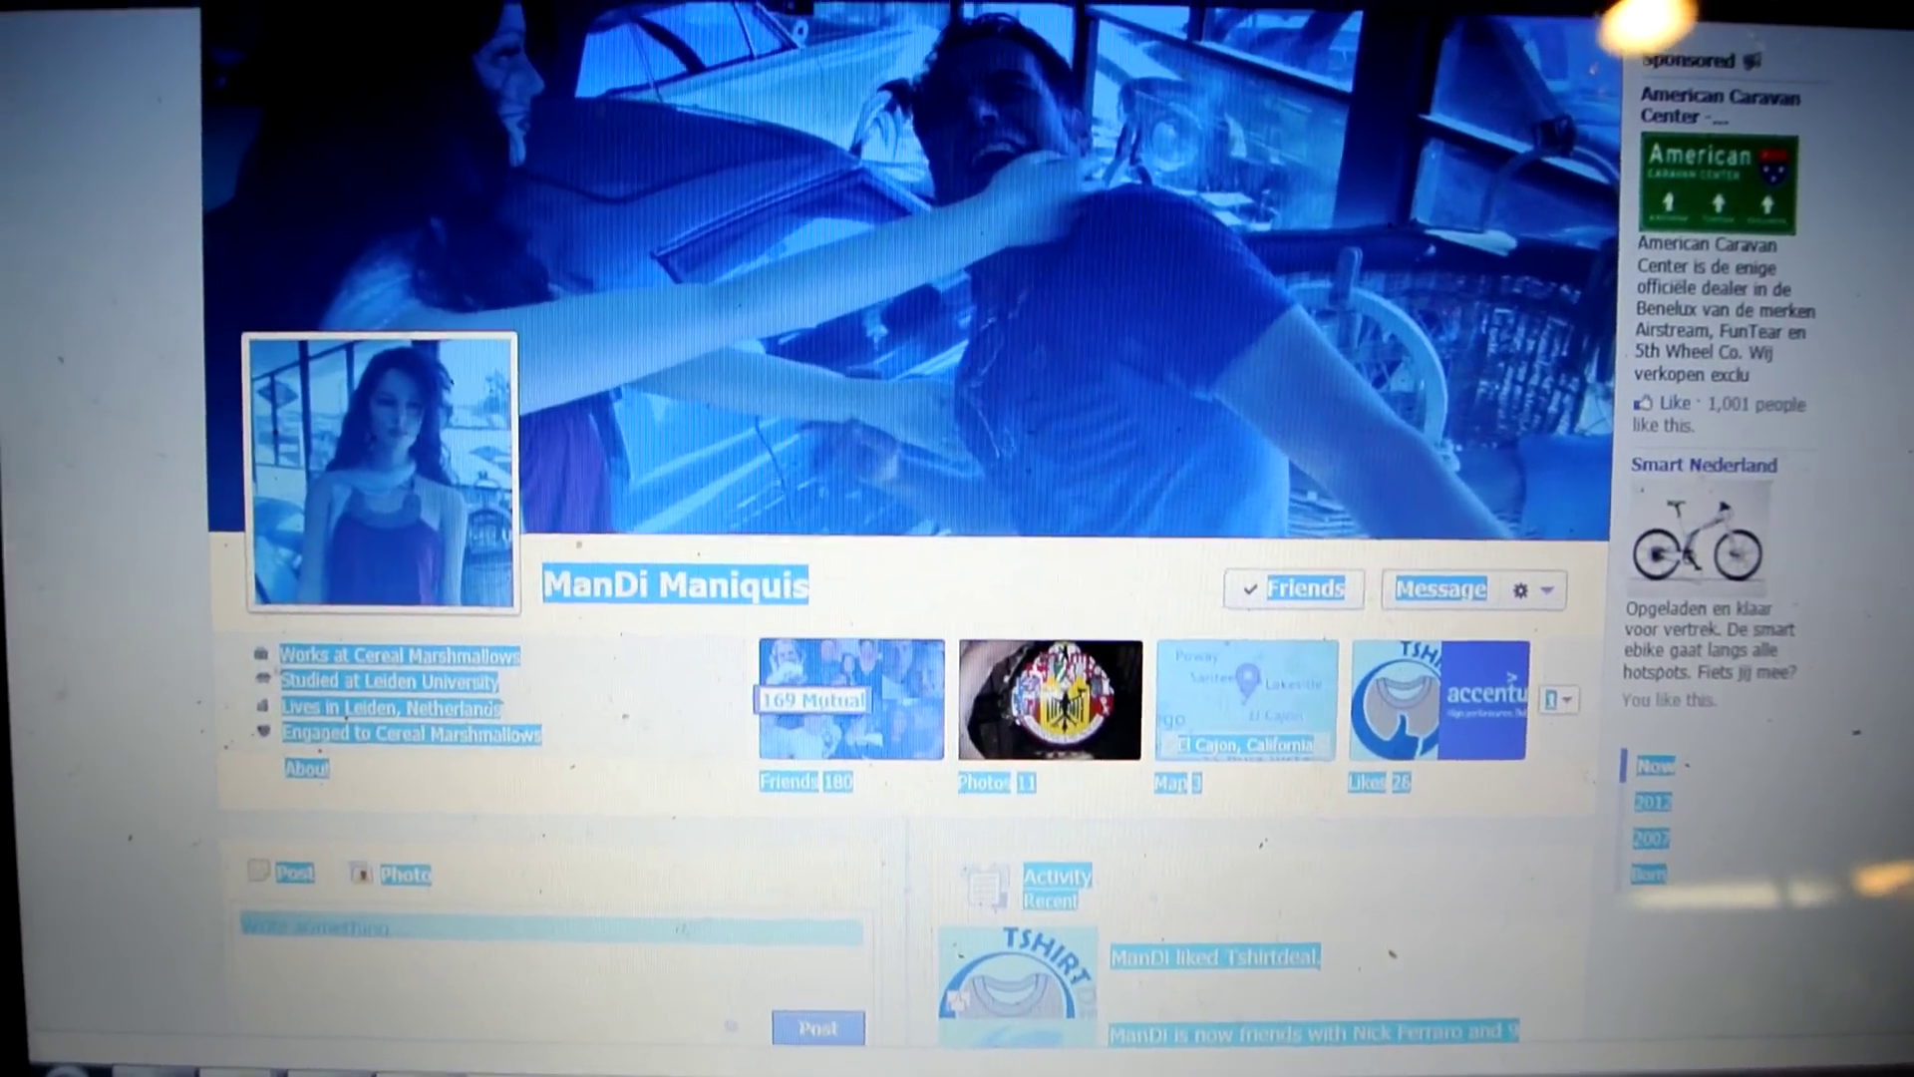